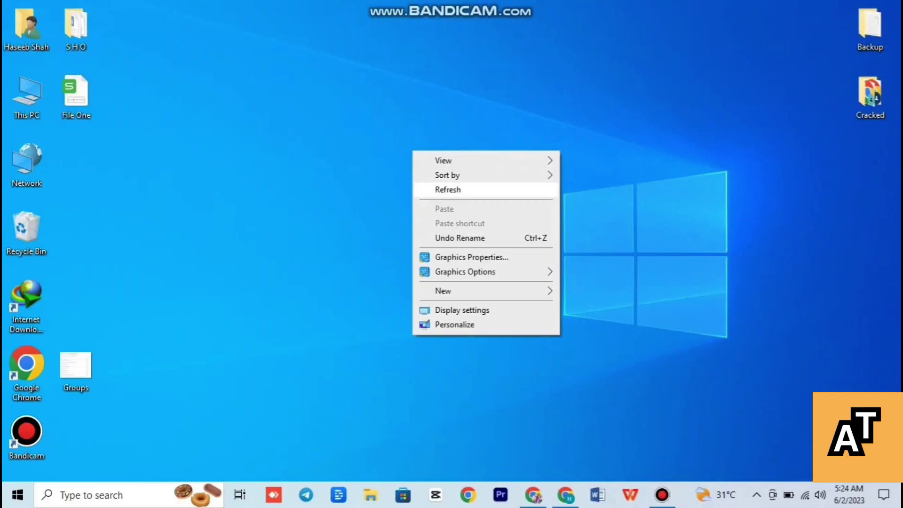
Step: Refresh the Windows desktop several times, then launch Google Chrome from the taskbar
{"action": "left_click", "coordinate": [443, 189]}
{"action": "right_click", "coordinate": [369, 114]}
{"action": "left_click", "coordinate": [404, 153]}
{"action": "right_click", "coordinate": [402, 157]}
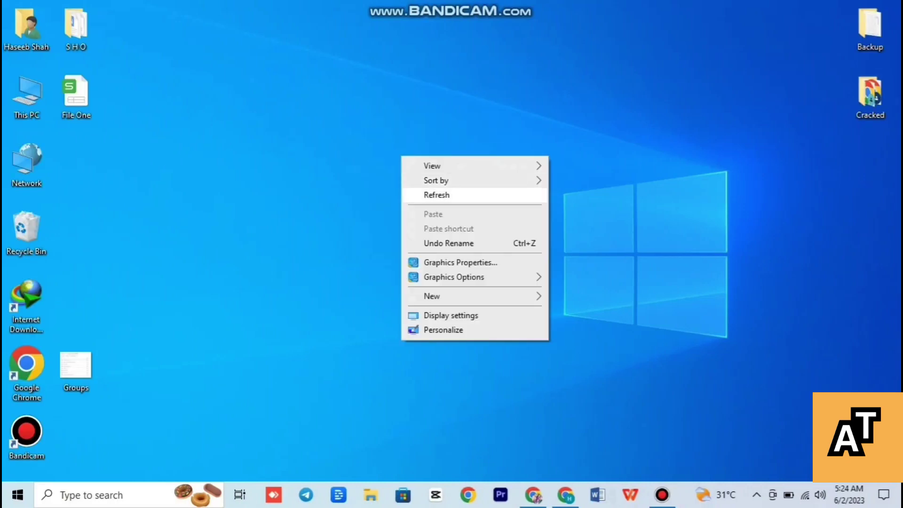
{"action": "left_click", "coordinate": [423, 193]}
{"action": "right_click", "coordinate": [359, 142]}
{"action": "left_click", "coordinate": [405, 181]}
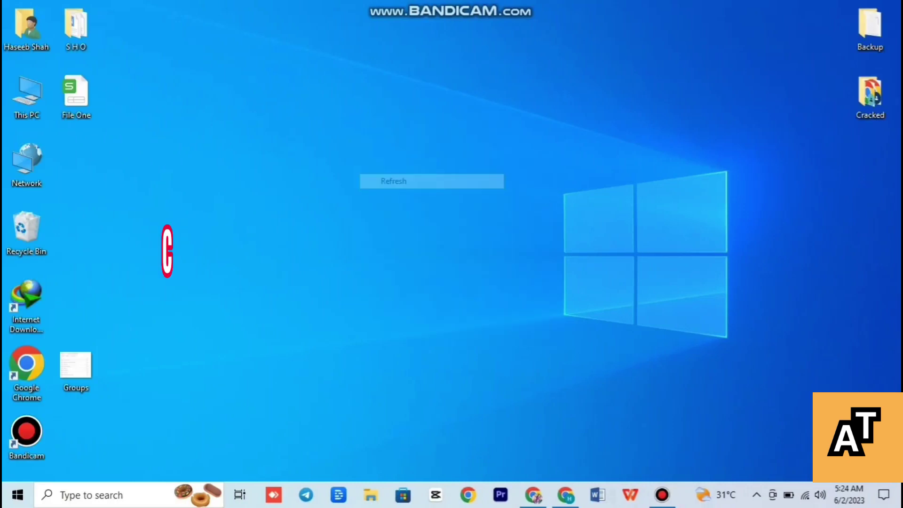
{"action": "left_click", "coordinate": [566, 495]}
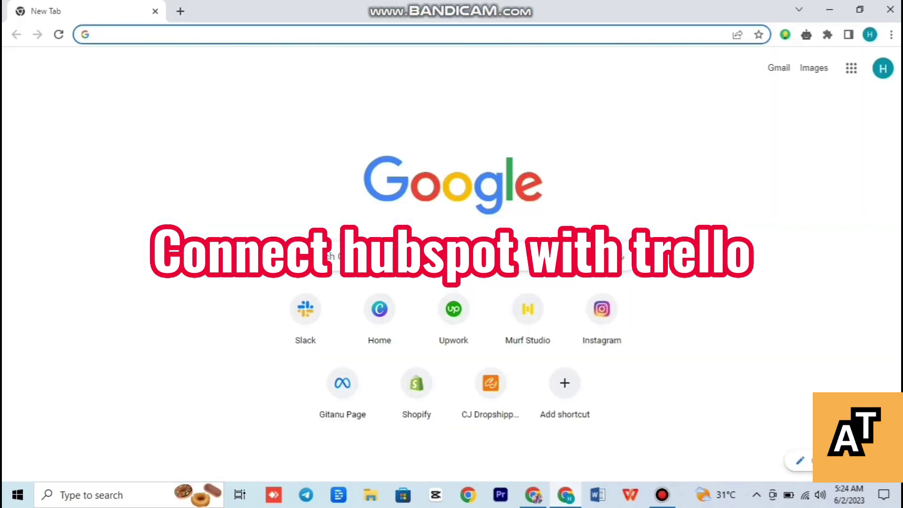
Step: Go to trello.com to load the How To Tutorial Videos board
{"action": "type", "text": "trello"}
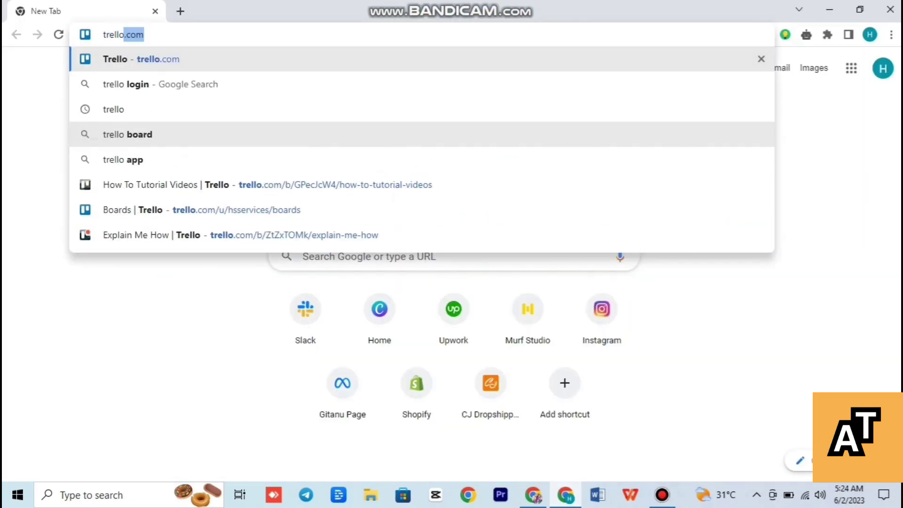
{"action": "type", "text": ".c"}
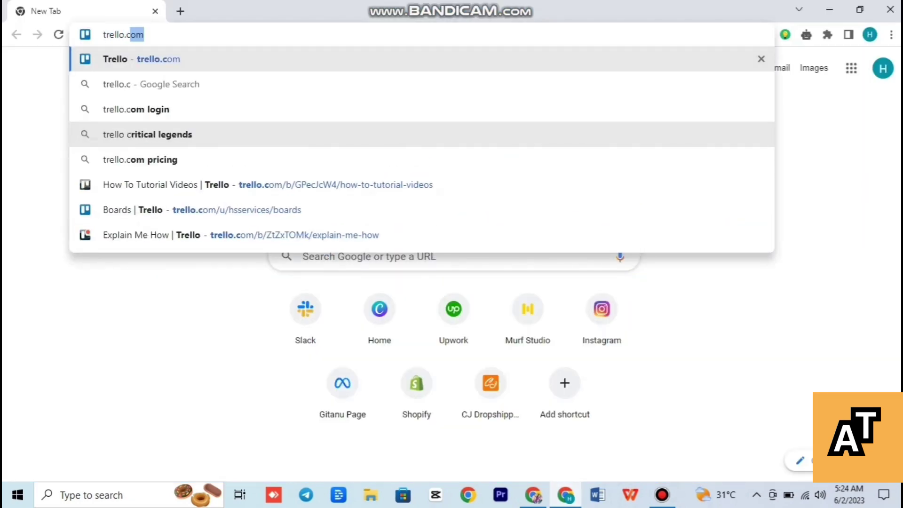
{"action": "type", "text": "om"}
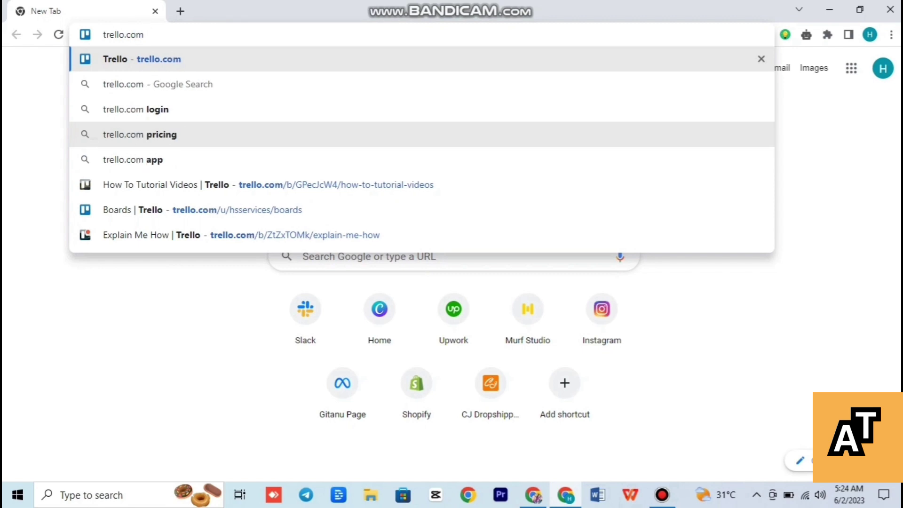
{"action": "key", "text": "Return"}
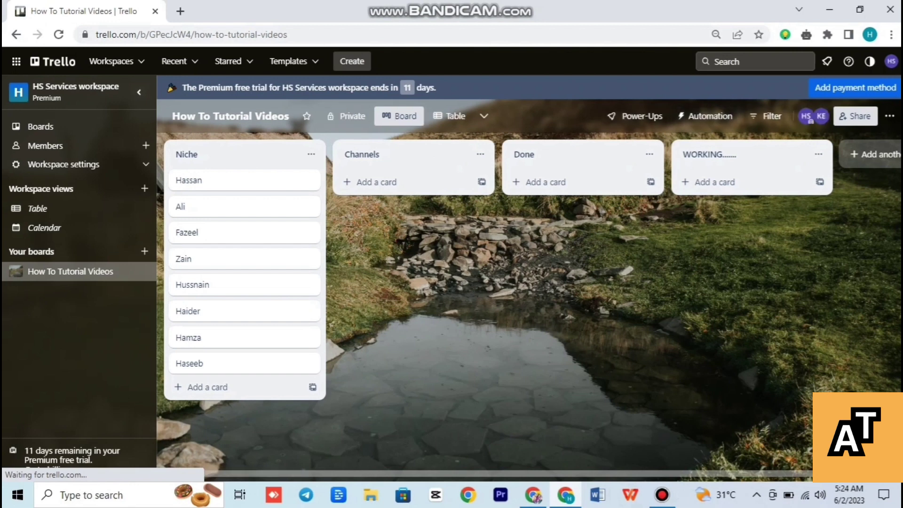
Step: Search the board's Power-Ups directory for hubspot, showing 9 results, then exit the search
{"action": "left_click", "coordinate": [636, 115]}
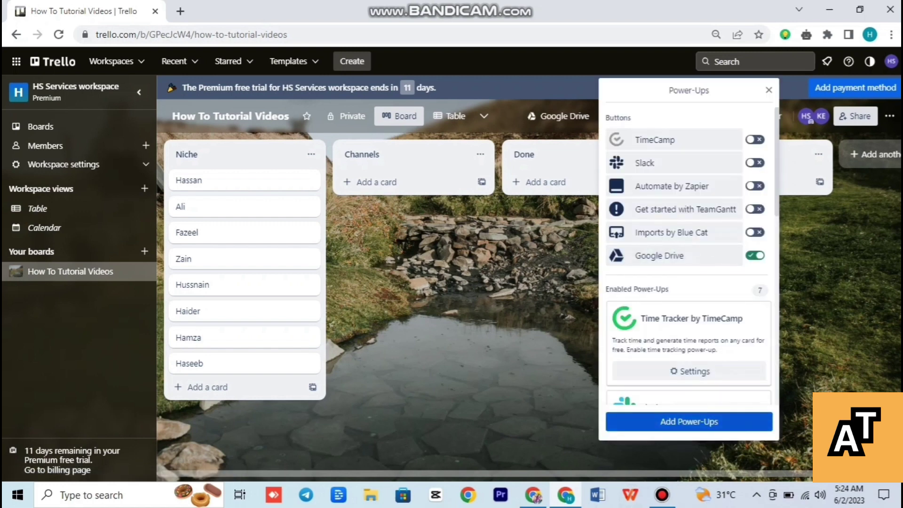
{"action": "left_click", "coordinate": [689, 422]}
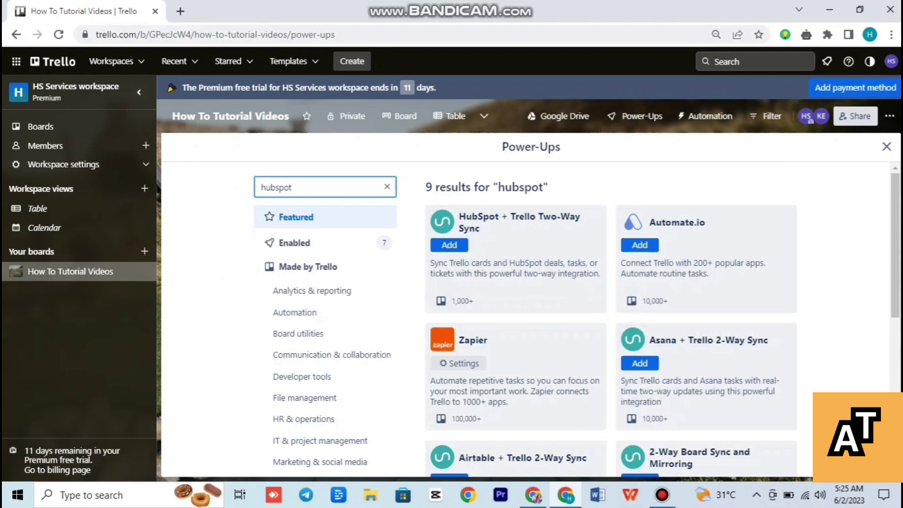
{"action": "key", "text": "Escape"}
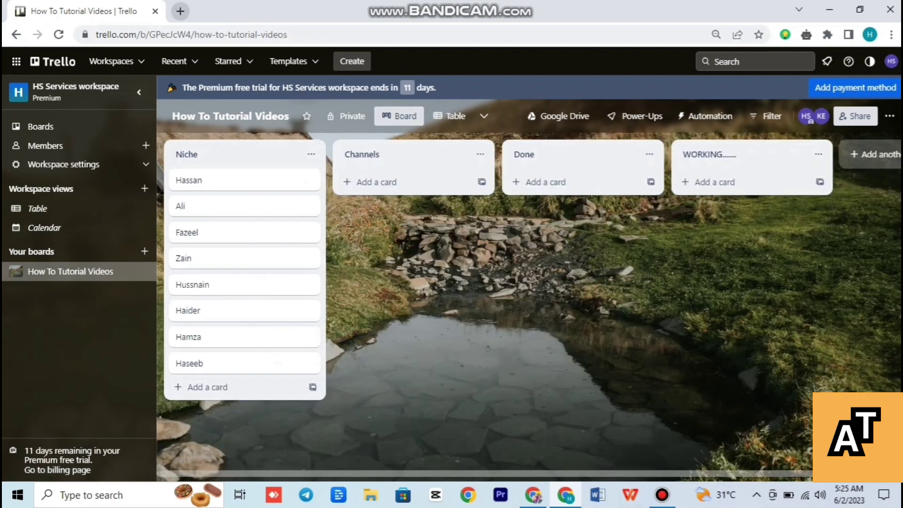
Step: Open zapier.com/app/zaps in a new tab and start creating a new Zap
{"action": "left_click", "coordinate": [180, 11]}
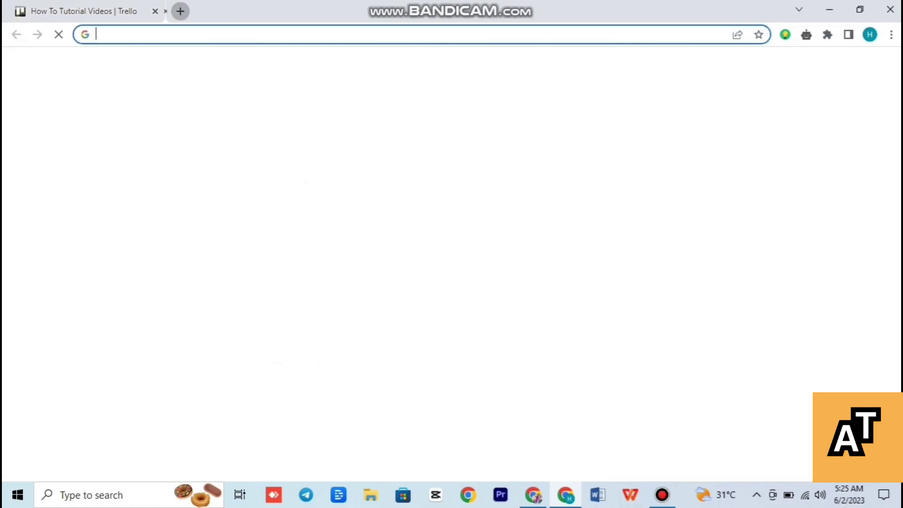
{"action": "type", "text": "zapier.com/app/zaps"}
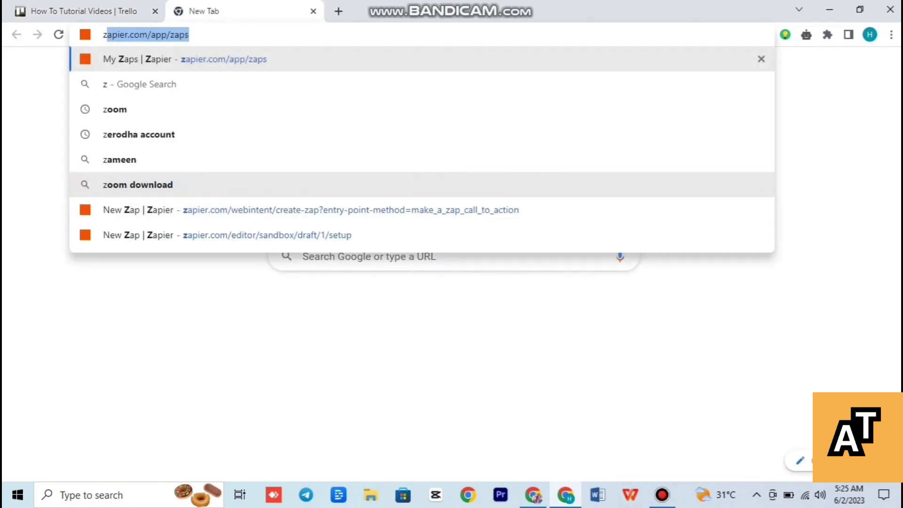
{"action": "key", "text": "Return"}
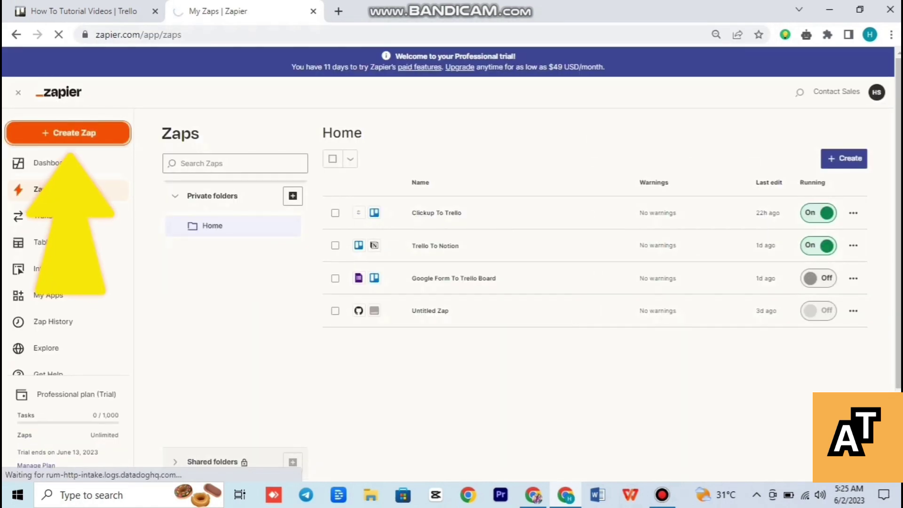
{"action": "left_click", "coordinate": [68, 133]}
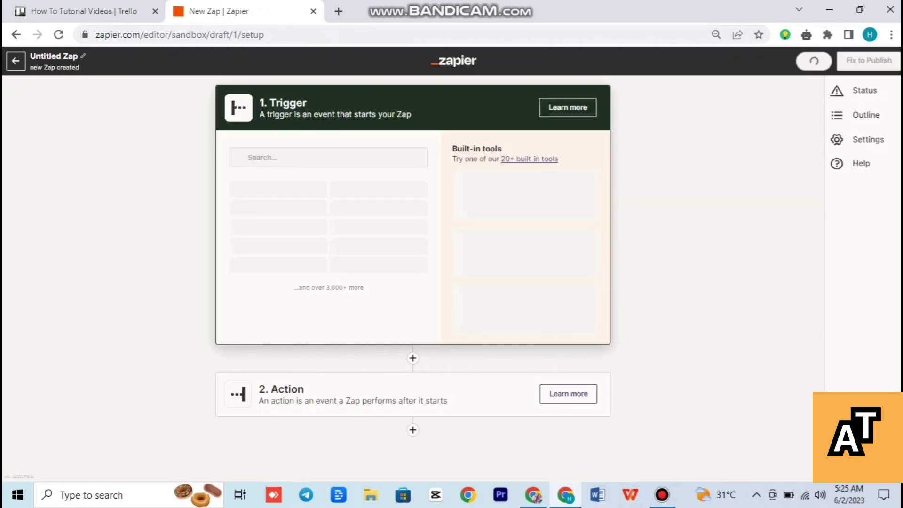
Step: Set the trigger to Trello Card Updated and name the zap 'Hubspot To trello'
{"action": "type", "text": "trello"}
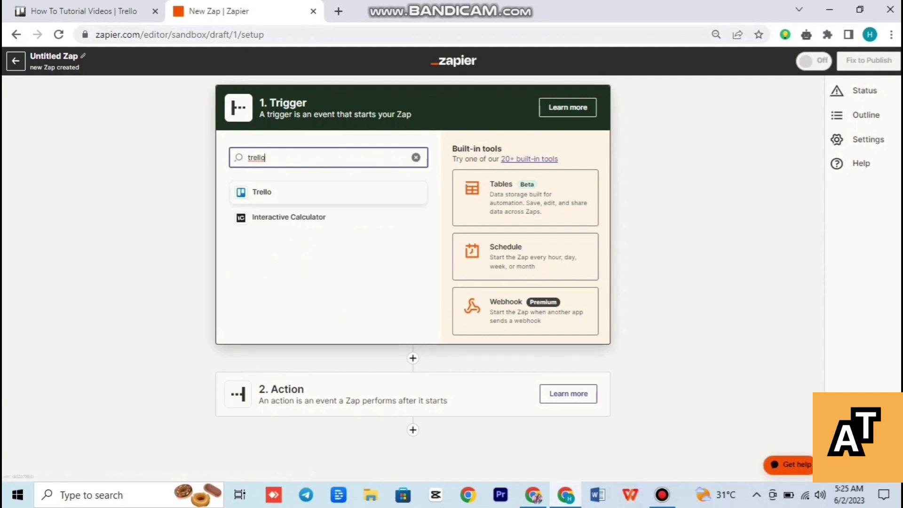
{"action": "key", "text": "Return"}
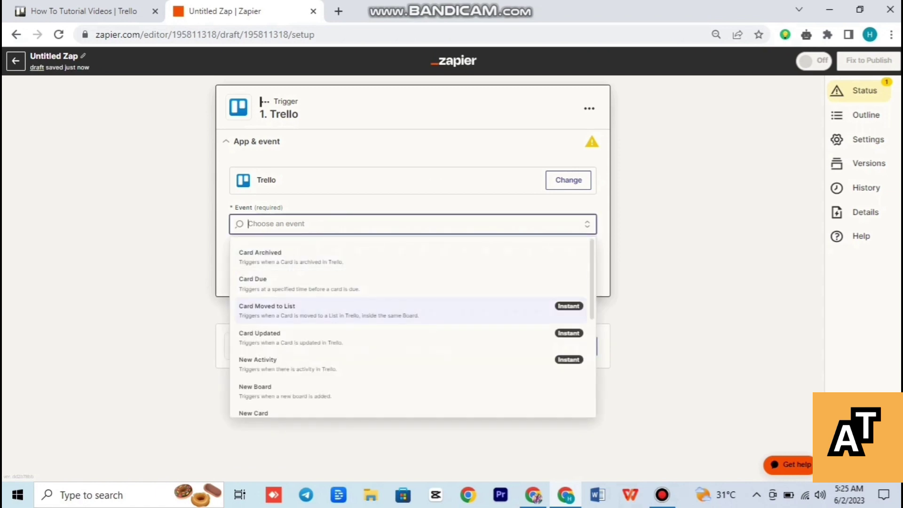
{"action": "left_click", "coordinate": [259, 337]}
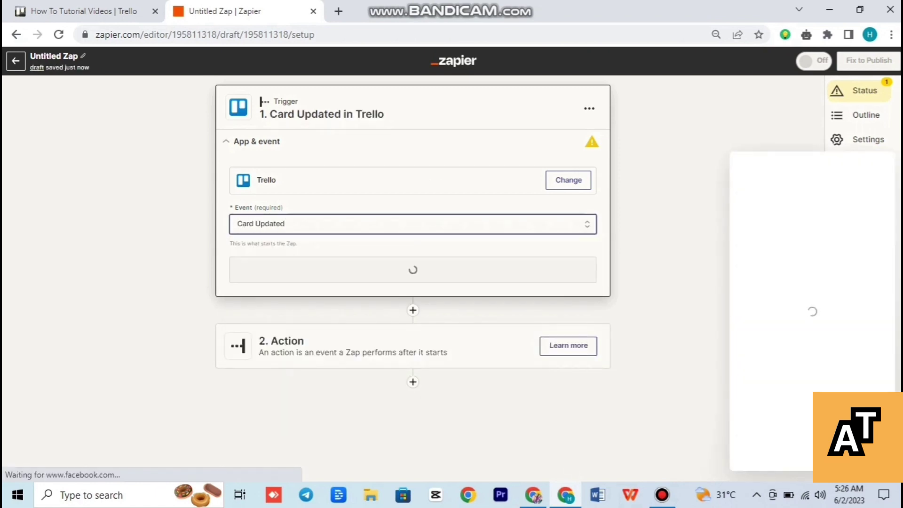
{"action": "type", "text": "Hub"}
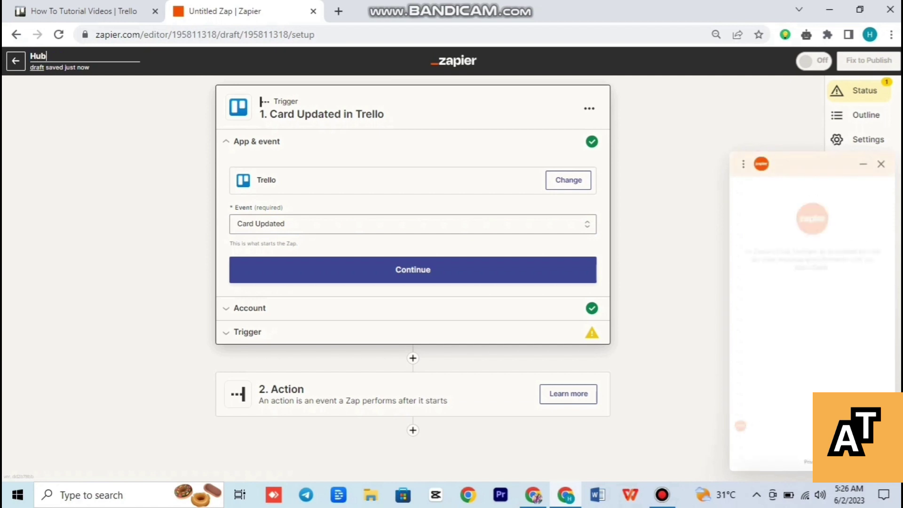
{"action": "type", "text": "spot To trello"}
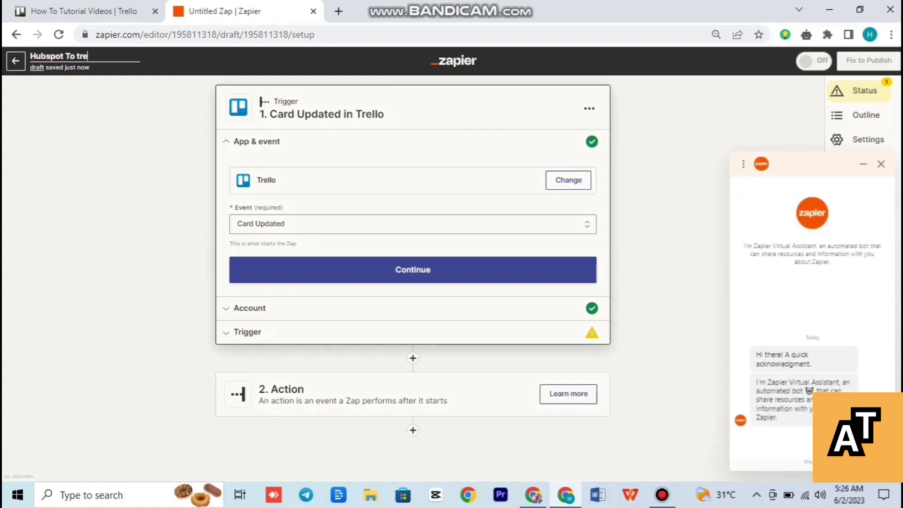
{"action": "left_click", "coordinate": [413, 269]}
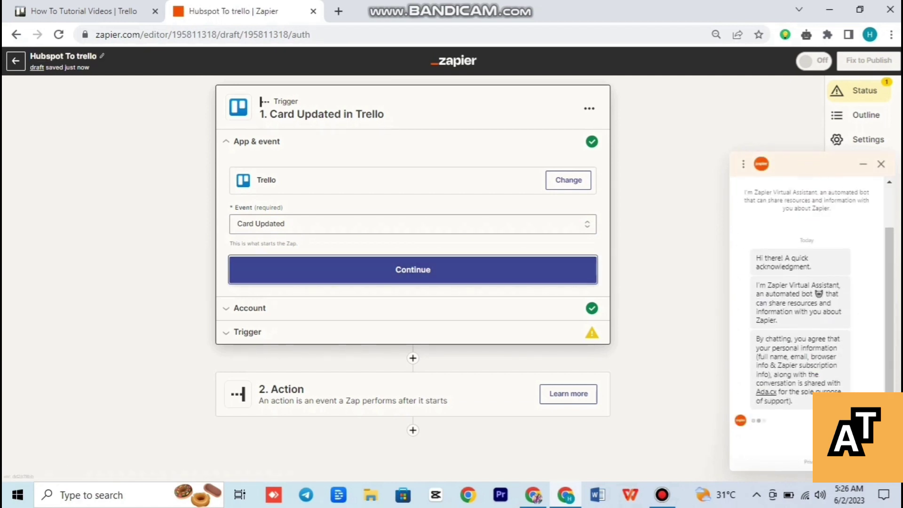
{"action": "left_click", "coordinate": [256, 273]}
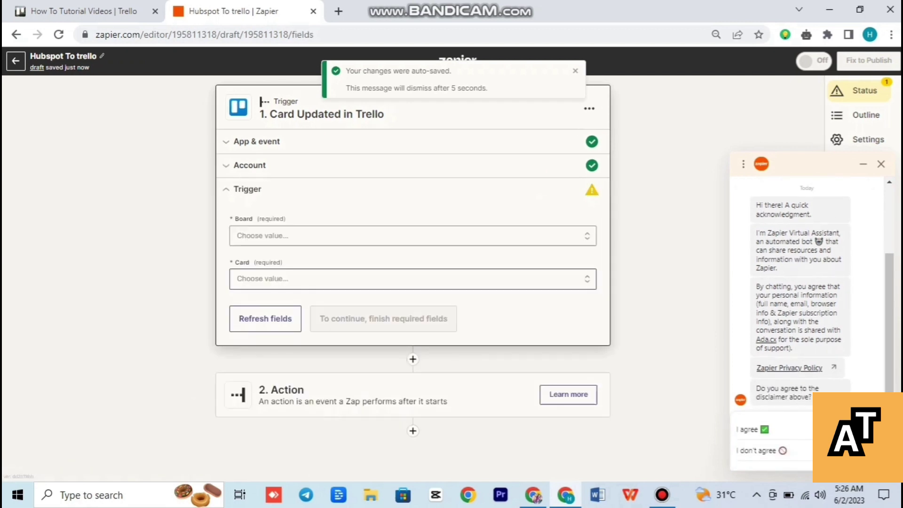
Step: Choose the How To Tutorial Videos board and the Hassan card for the trigger
{"action": "left_click", "coordinate": [413, 235]}
{"action": "left_click", "coordinate": [302, 335]}
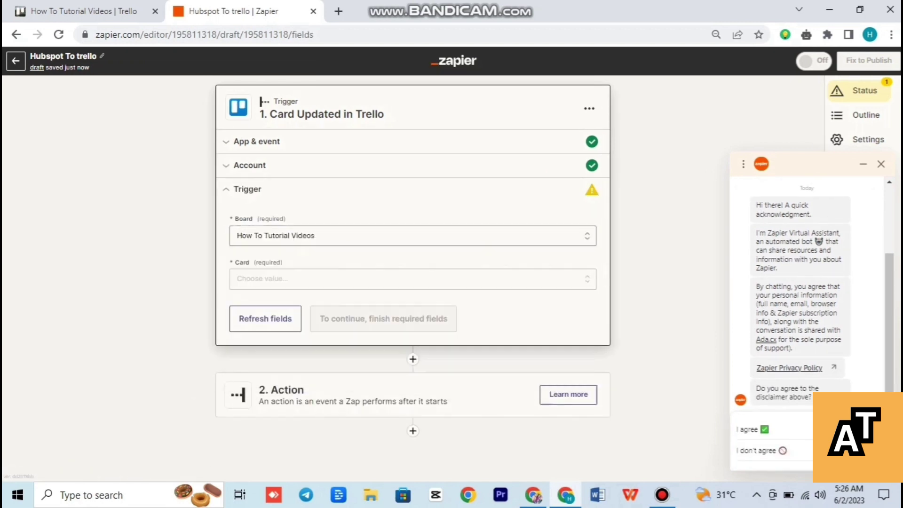
{"action": "left_click", "coordinate": [413, 279]}
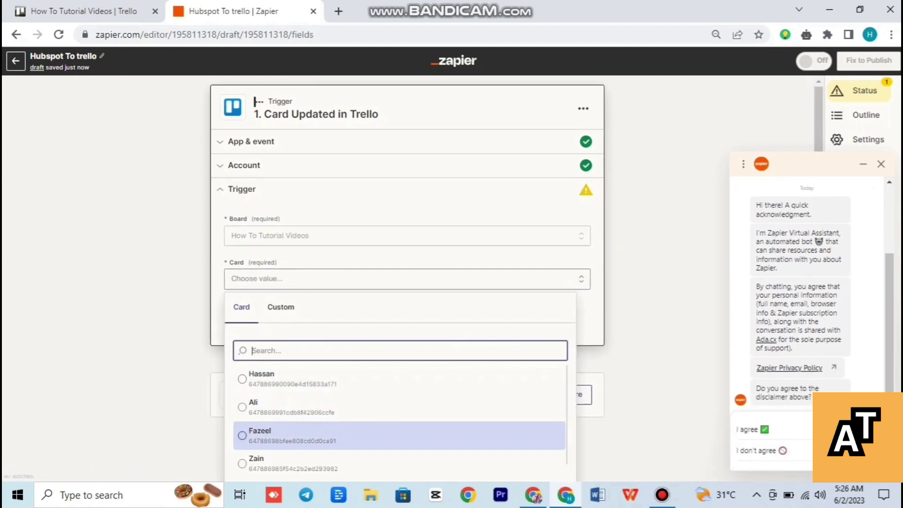
{"action": "left_click", "coordinate": [262, 376]}
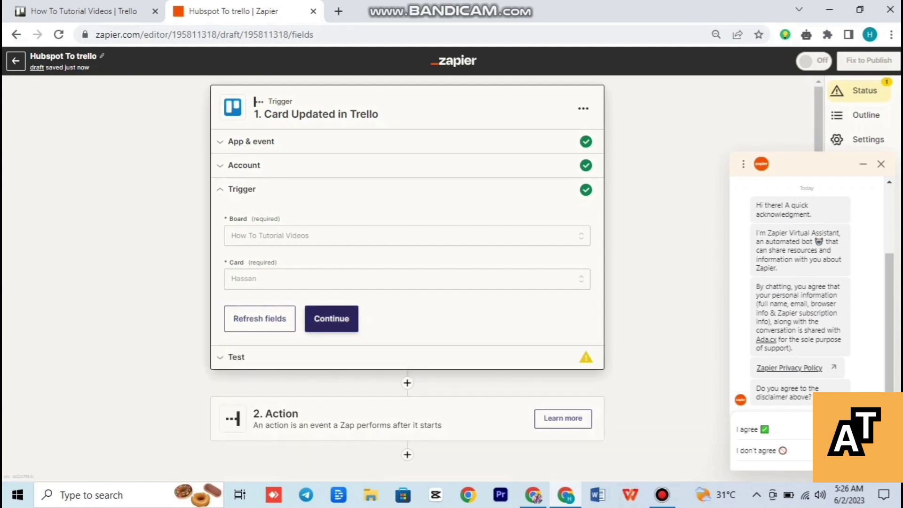
{"action": "left_click", "coordinate": [330, 318]}
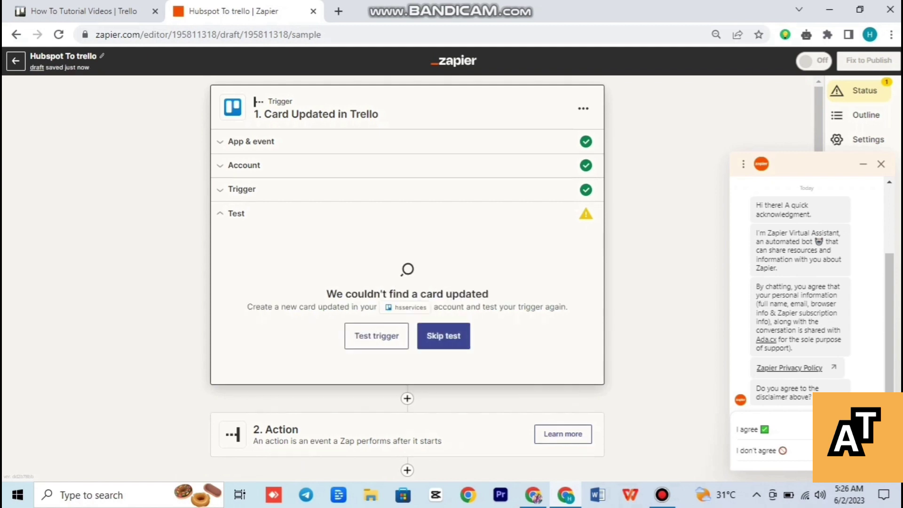
Step: Skip and confirm the Trello trigger test, then close the assistant chat panel
{"action": "left_click", "coordinate": [443, 336]}
{"action": "key", "text": "Return"}
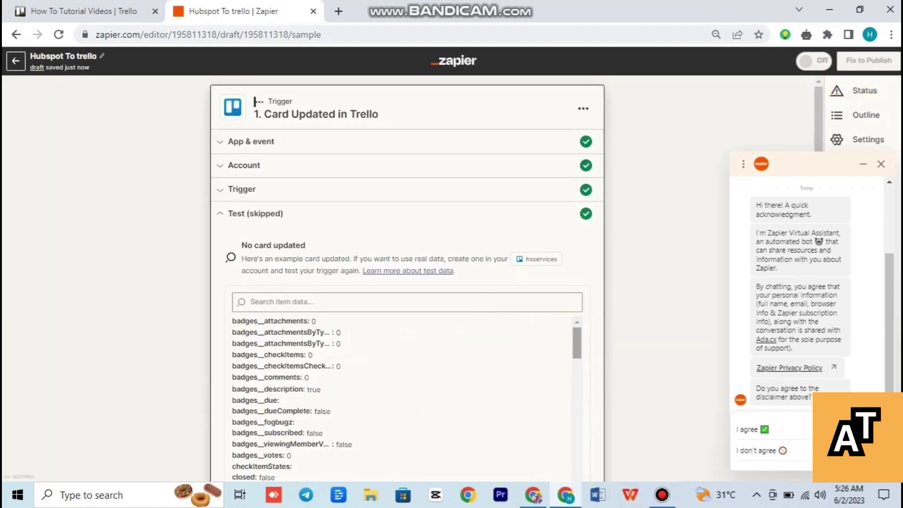
{"action": "scroll", "coordinate": [404, 397], "scroll_direction": "down", "scroll_amount": 10}
{"action": "left_click", "coordinate": [881, 164]}
{"action": "scroll", "coordinate": [408, 283], "scroll_direction": "down", "scroll_amount": 5}
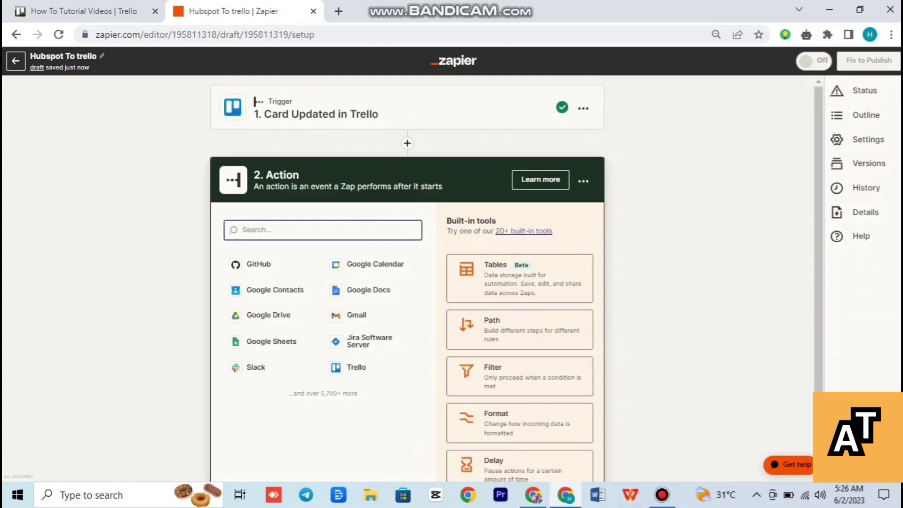
Step: Set the action to HubSpot with the Add Contact to List event
{"action": "type", "text": "b"}
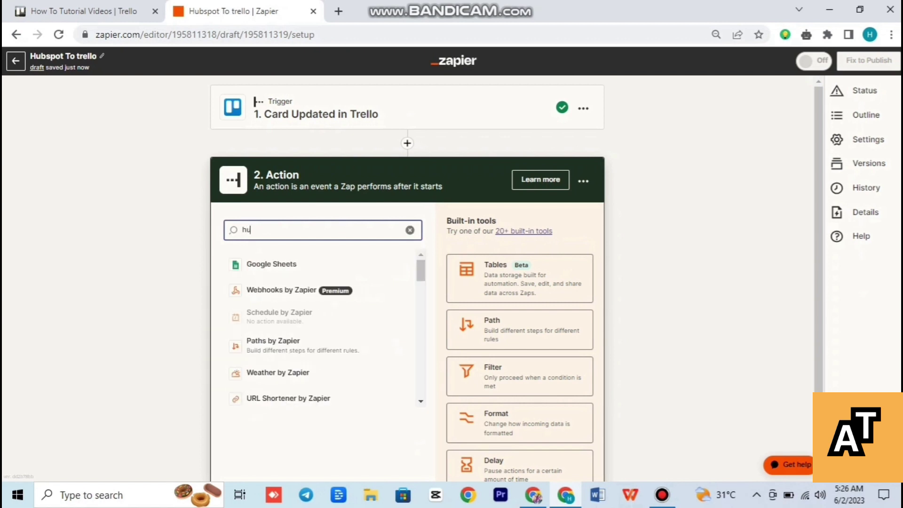
{"action": "type", "text": "s"}
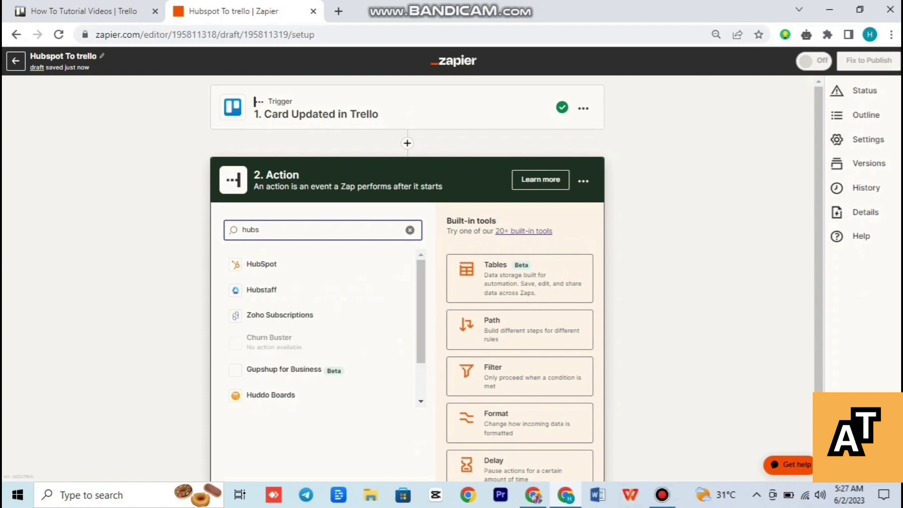
{"action": "type", "text": "pt"}
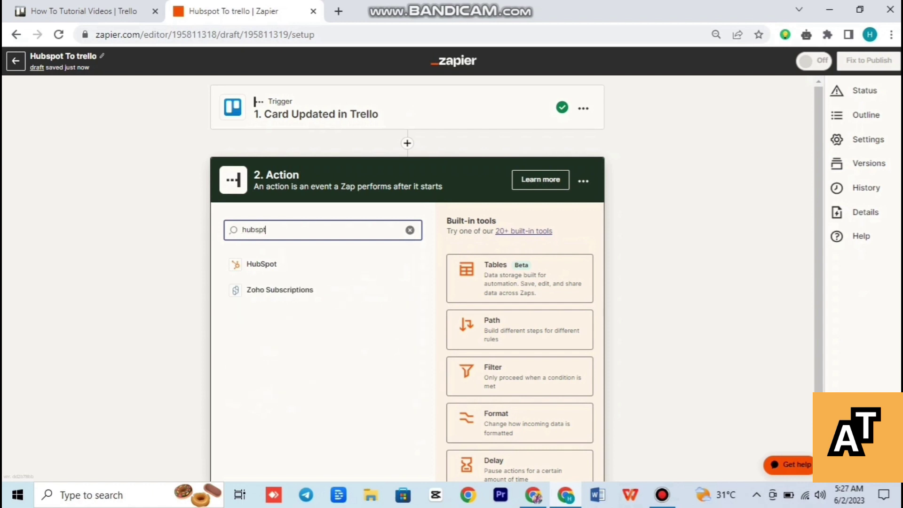
{"action": "left_click", "coordinate": [262, 263]}
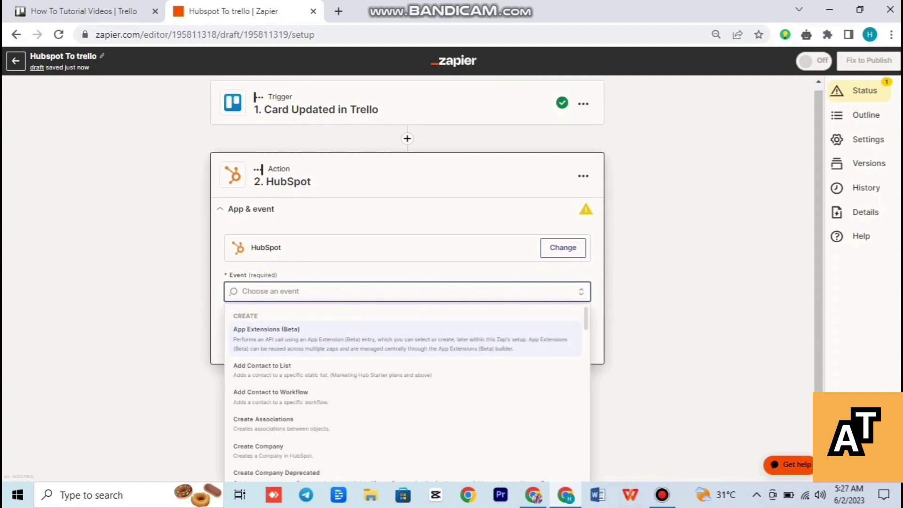
{"action": "key", "text": "Return"}
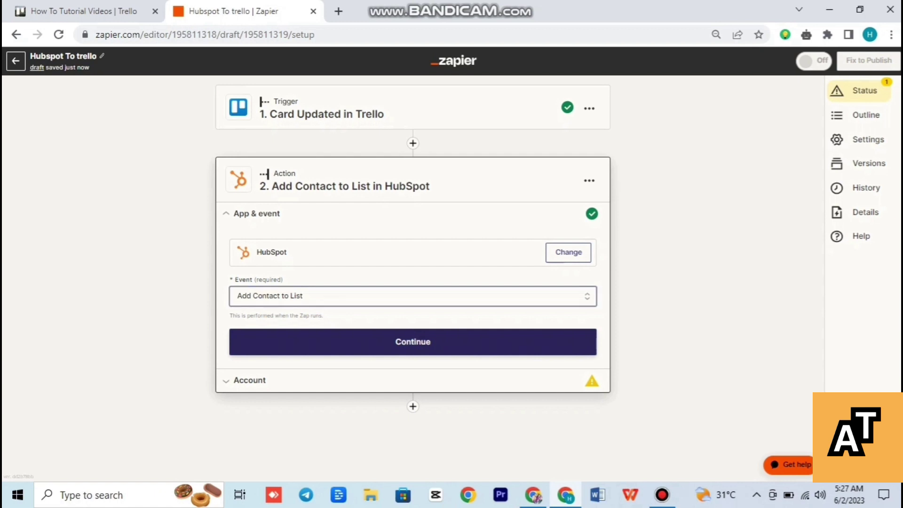
{"action": "key", "text": "Tab"}
{"action": "key", "text": "Return"}
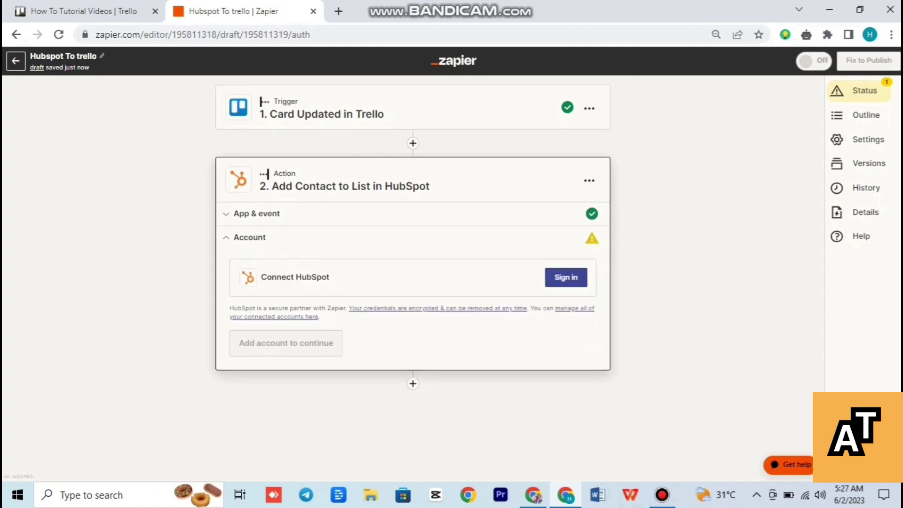
Step: Begin connecting a HubSpot account and submit the sign-up e-mail address for verification
{"action": "key", "text": "Tab"}
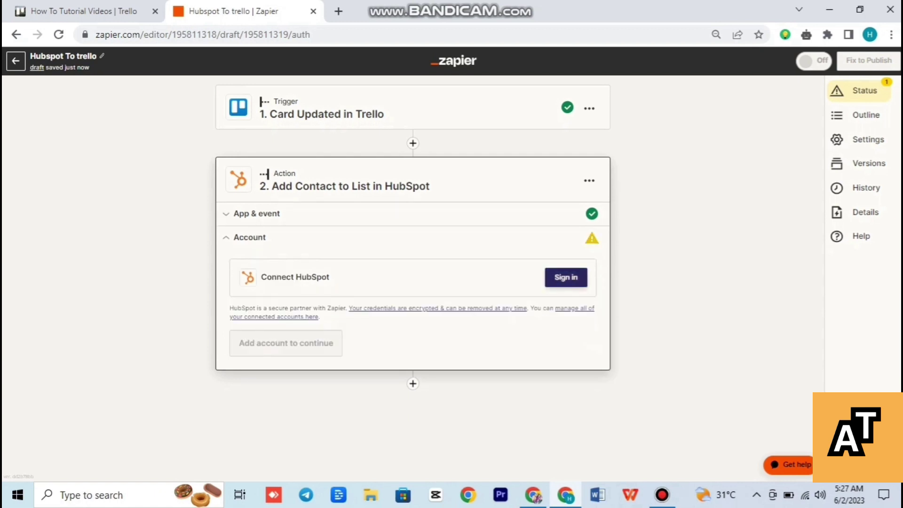
{"action": "key", "text": "Return"}
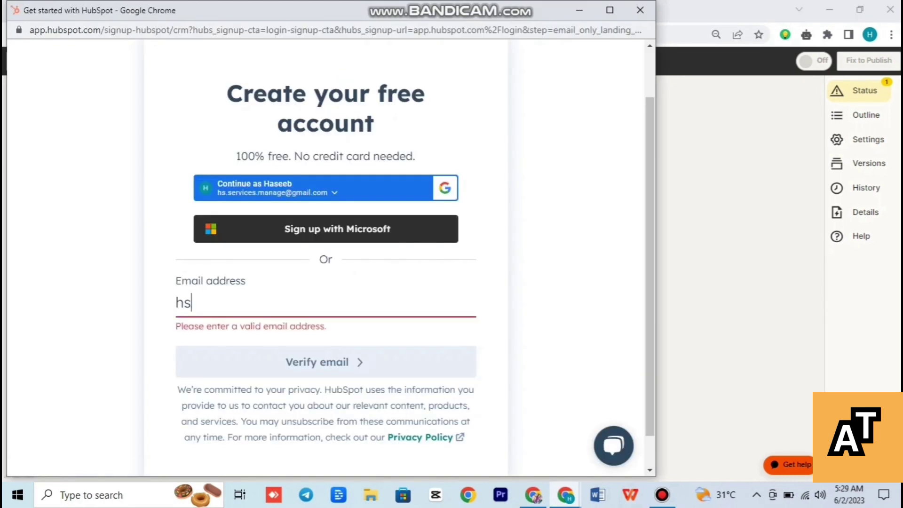
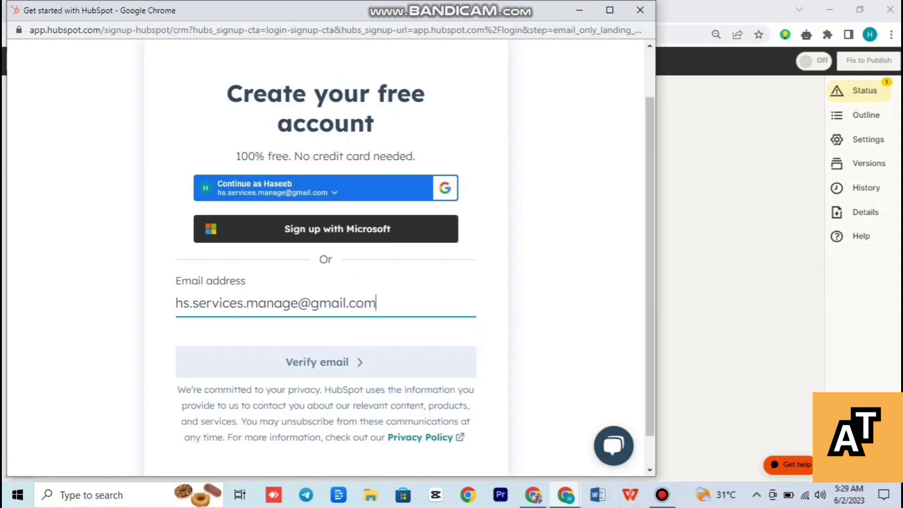
{"action": "key", "text": "Return"}
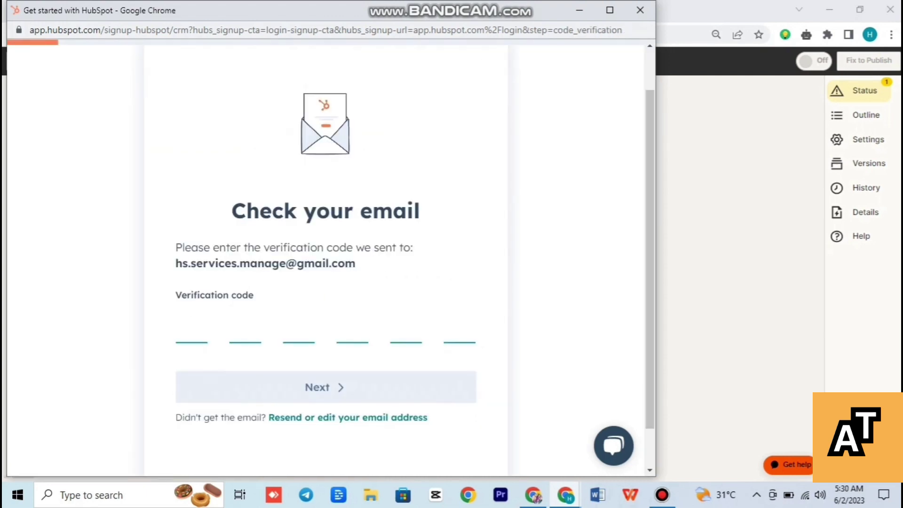
Step: Open Gmail in a new tab to get the HubSpot verification code, then return to sign-up
{"action": "key", "text": "ctrl+w"}
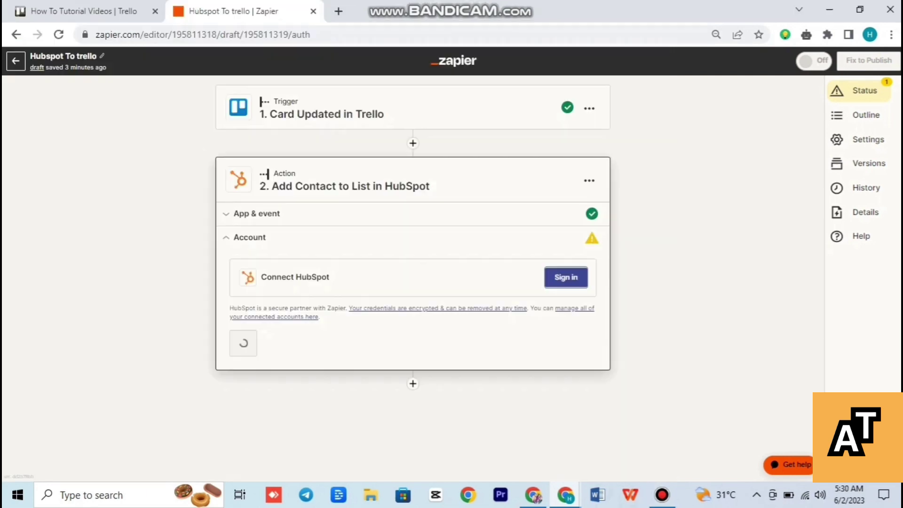
{"action": "key", "text": "ctrl+t"}
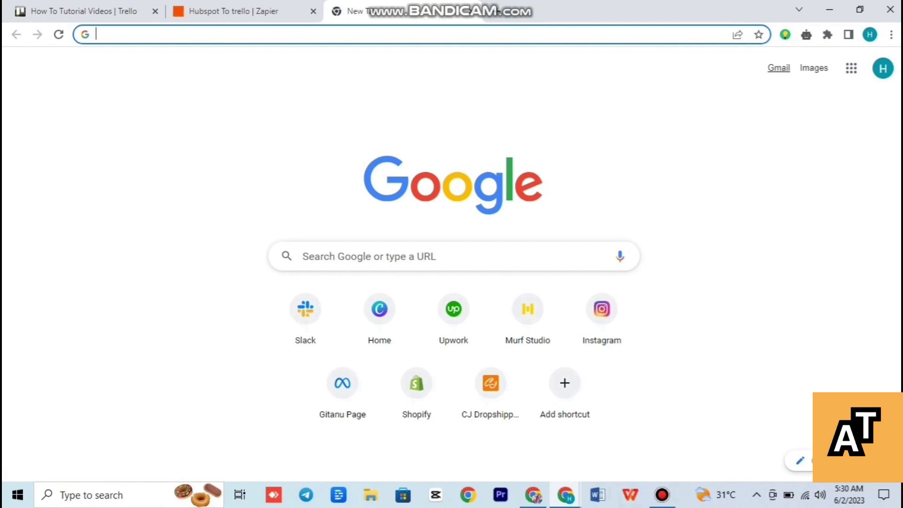
{"action": "left_click", "coordinate": [779, 68]}
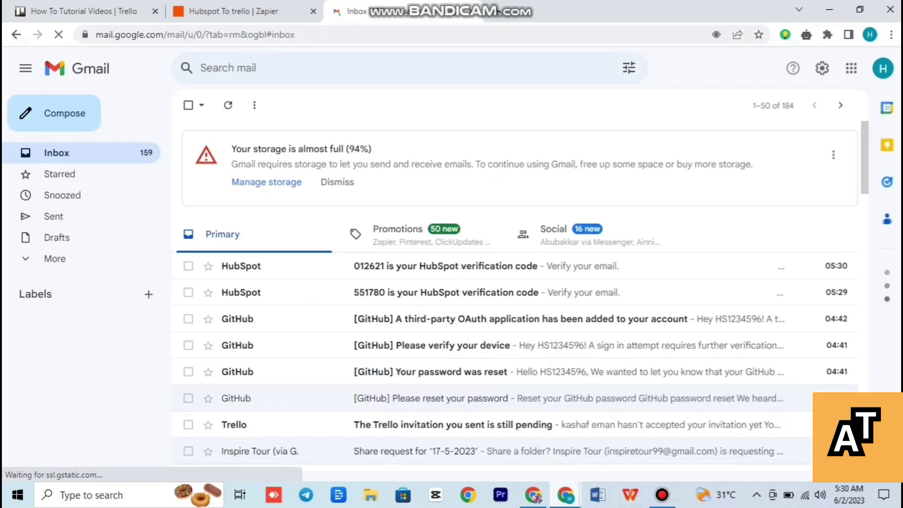
{"action": "key", "text": "alt+Tab"}
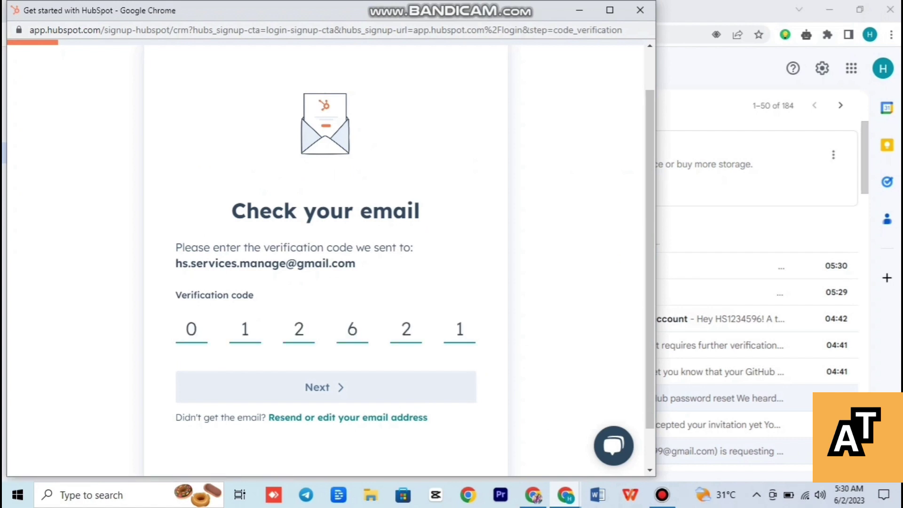
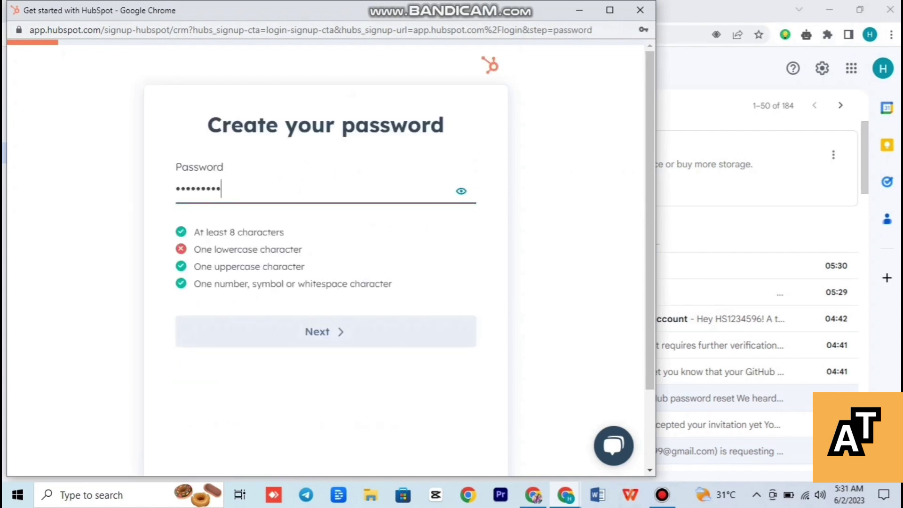
Step: Set the new HubSpot account password and enter the user's first and last name
{"action": "key", "text": "Return"}
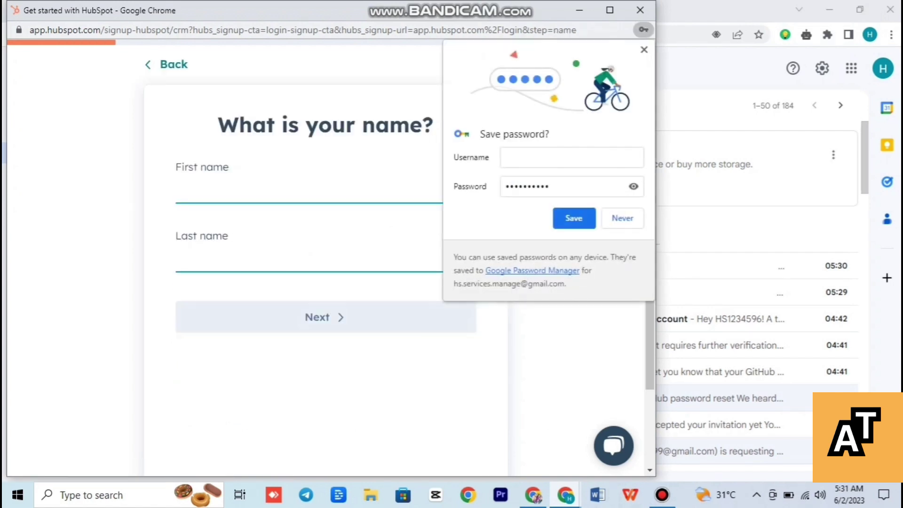
{"action": "key", "text": "Tab"}
{"action": "key", "text": "Return"}
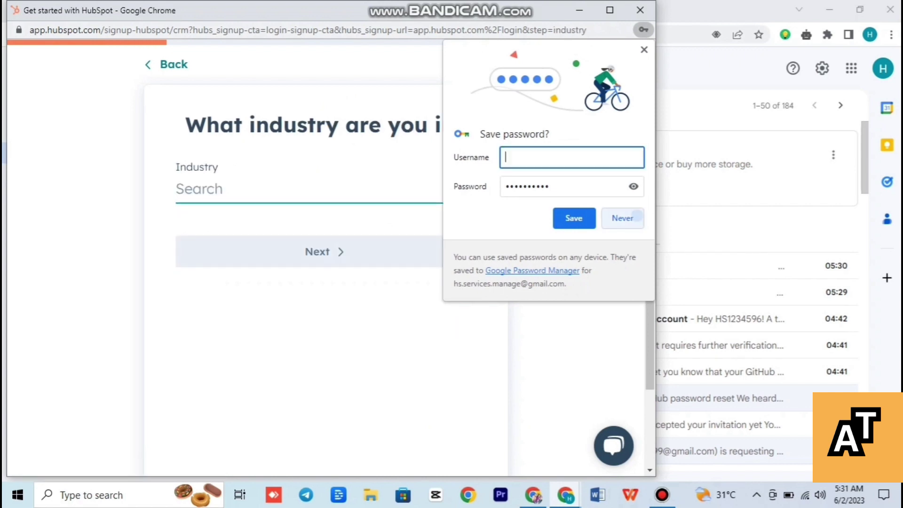
{"action": "key", "text": "Return"}
{"action": "key", "text": "Return"}
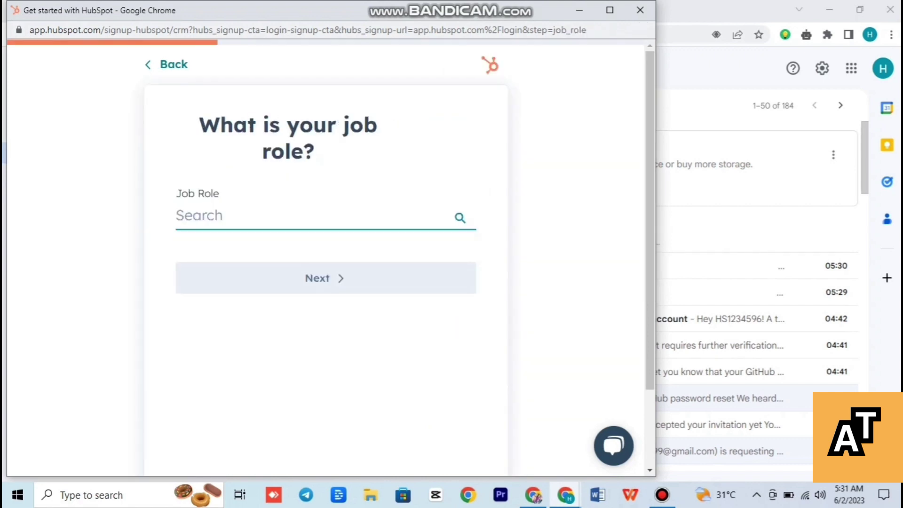
{"action": "key", "text": "Down"}
{"action": "key", "text": "Return"}
{"action": "key", "text": "Return"}
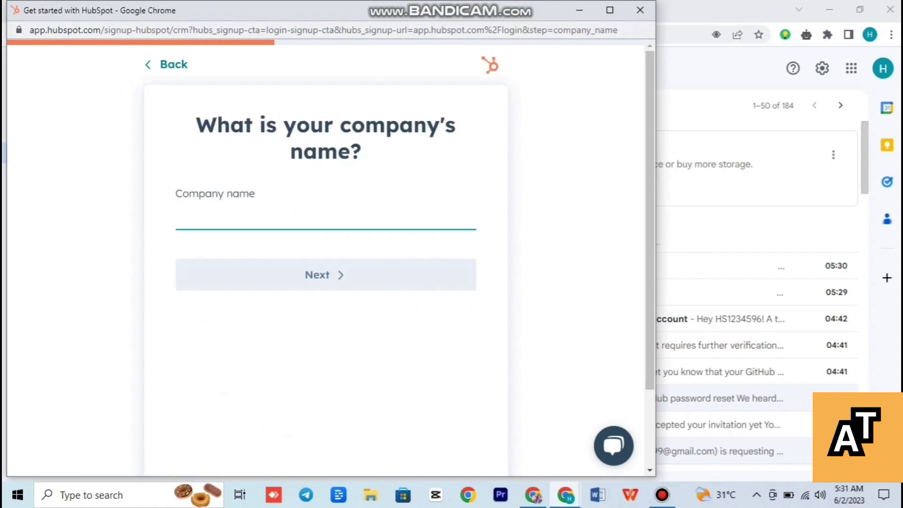
{"action": "key", "text": "Return"}
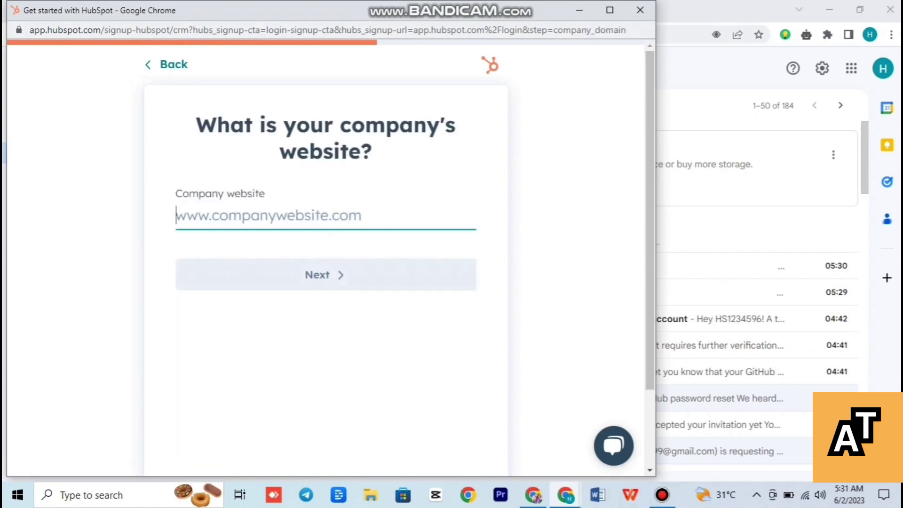
{"action": "key", "text": "BackSpace"}
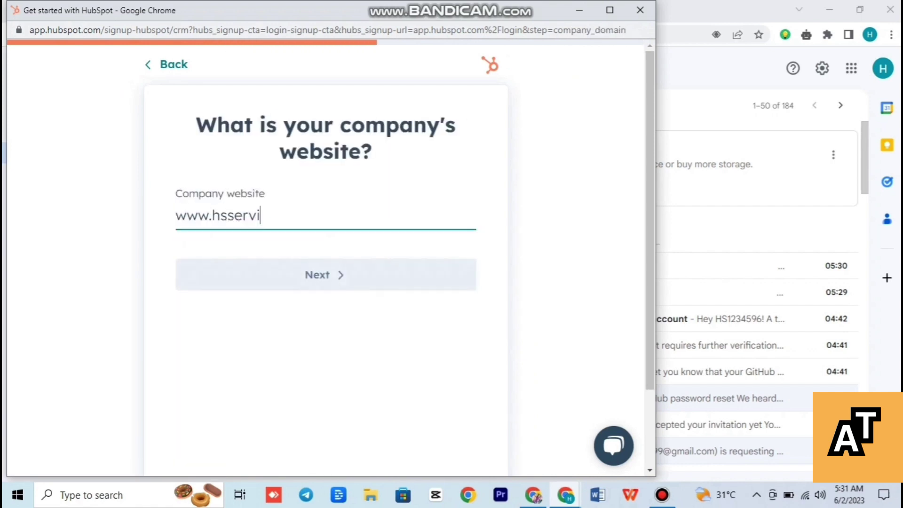
{"action": "key", "text": "Return"}
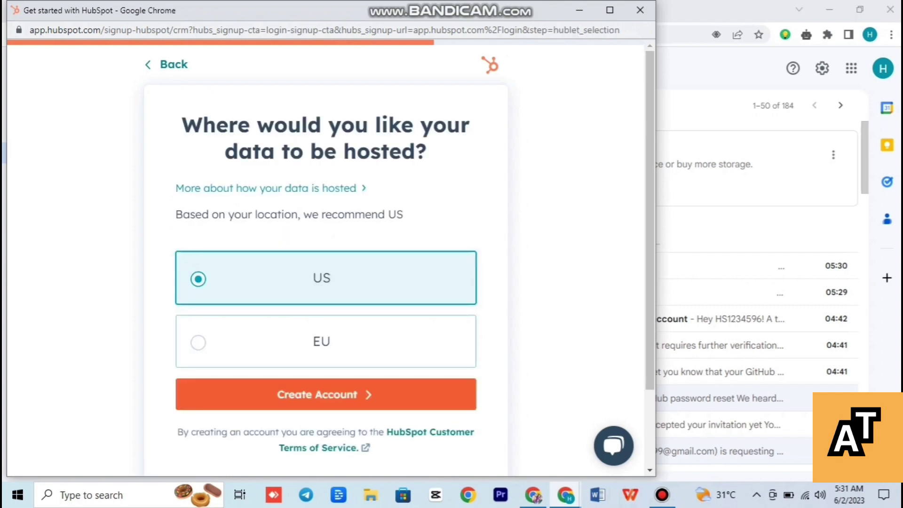
Step: Submit the HubSpot account signup and answer the CRM experience question
{"action": "scroll", "coordinate": [324, 235], "scroll_direction": "down", "scroll_amount": 2}
{"action": "key", "text": "Return"}
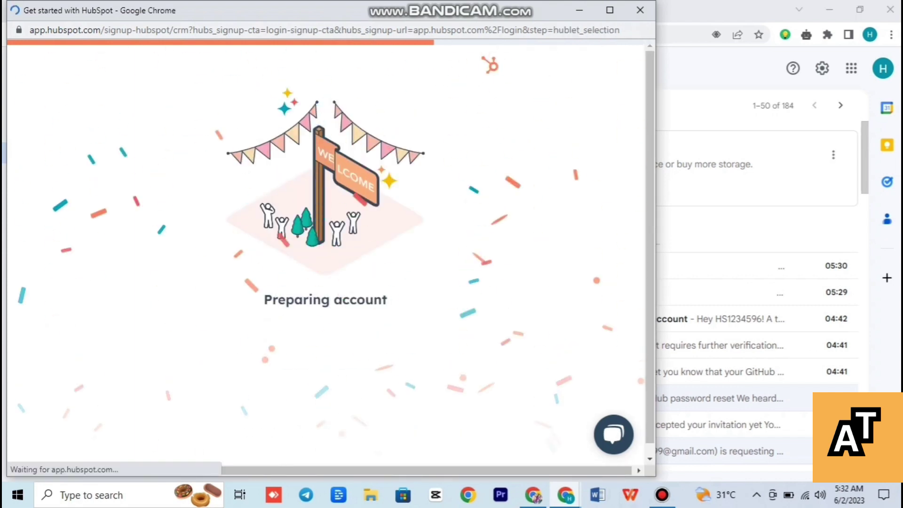
{"action": "key", "text": "Tab"}
{"action": "key", "text": "Tab"}
{"action": "key", "text": "Tab"}
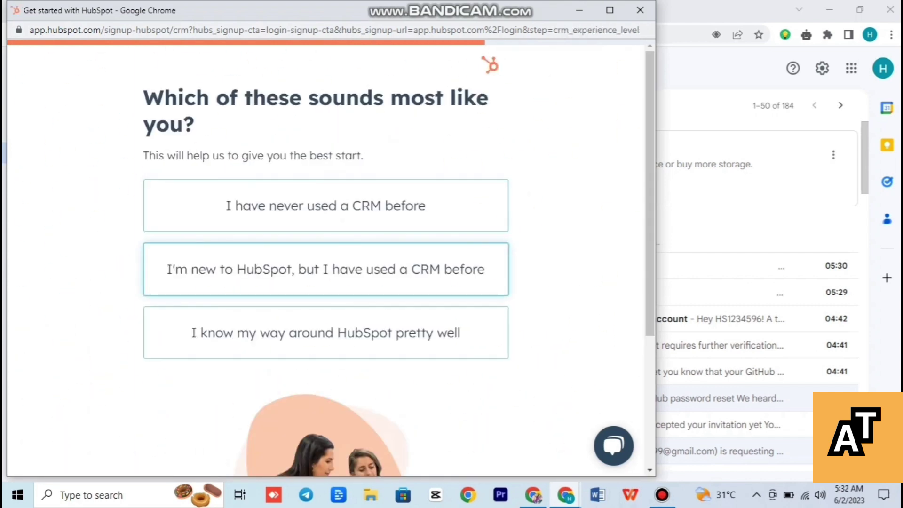
{"action": "key", "text": "Return"}
{"action": "key", "text": "Return"}
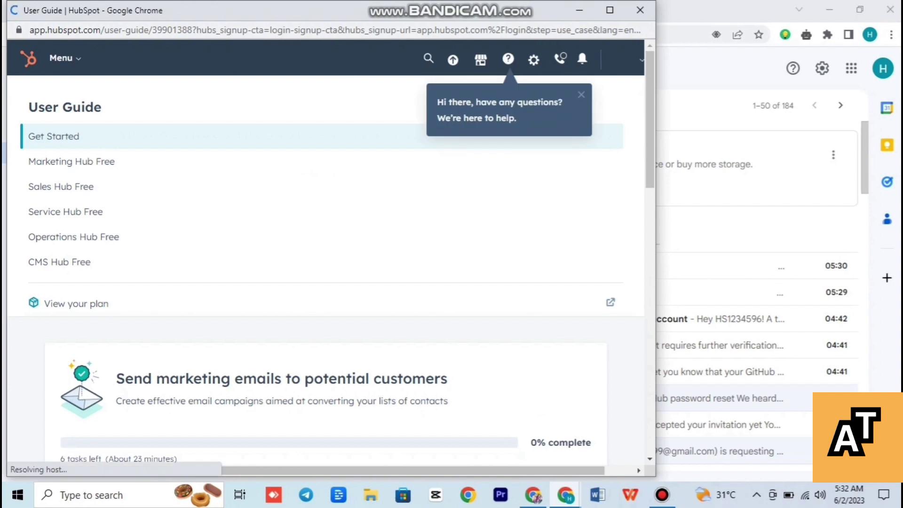
Step: Close the HubSpot user guide window and start signing in to HubSpot from the zap
{"action": "left_click", "coordinate": [640, 10]}
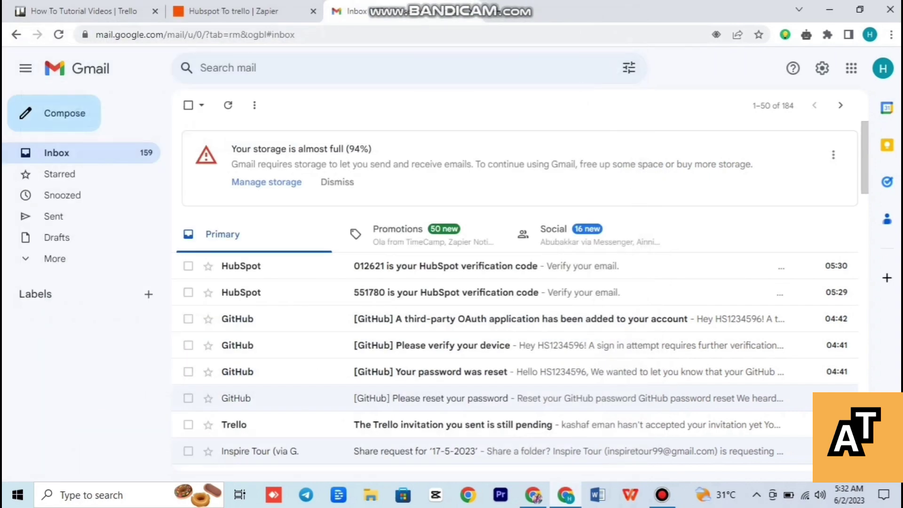
{"action": "left_click", "coordinate": [235, 11]}
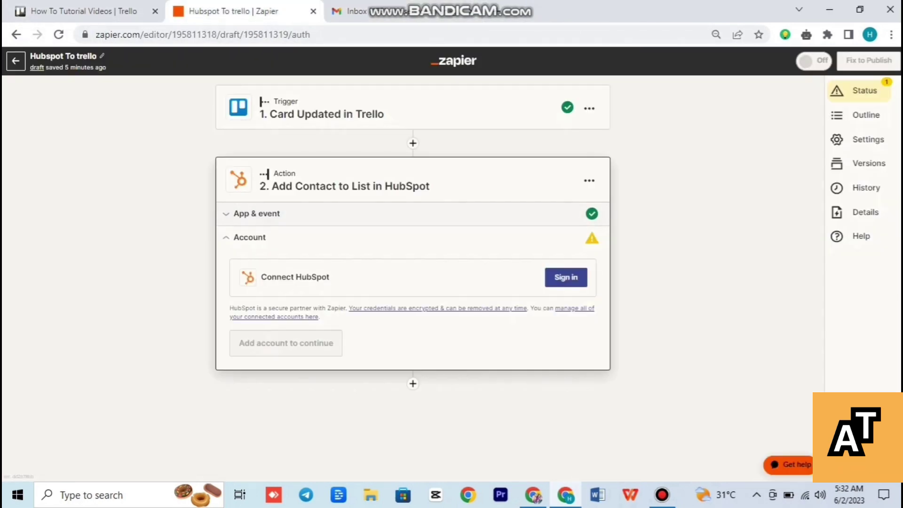
{"action": "left_click", "coordinate": [566, 277]}
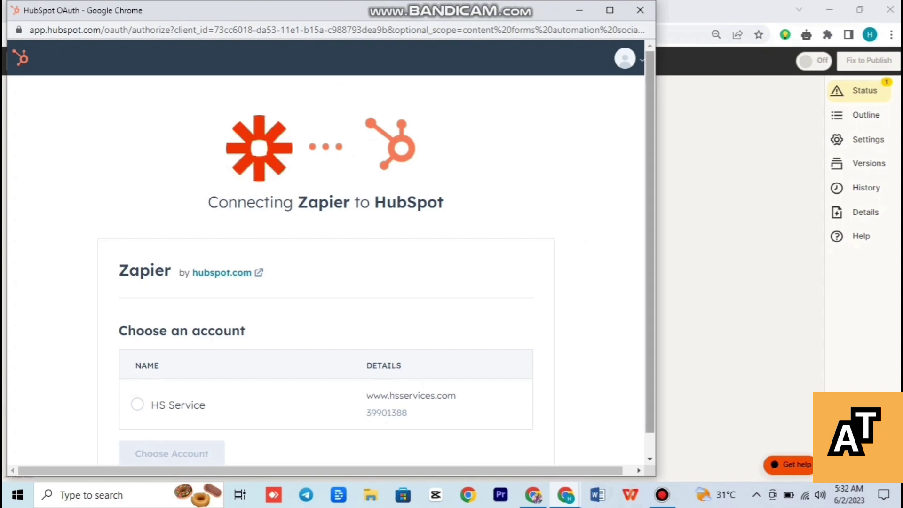
Step: Choose the HS Service account, accept the integration terms, and grant Zapier access
{"action": "scroll", "coordinate": [329, 254], "scroll_direction": "down", "scroll_amount": 1}
{"action": "left_click", "coordinate": [137, 380]}
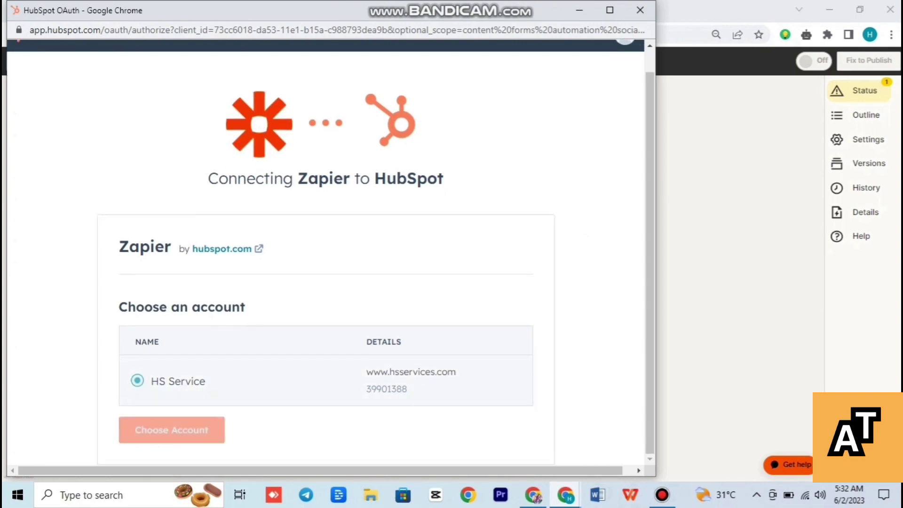
{"action": "left_click", "coordinate": [172, 430]}
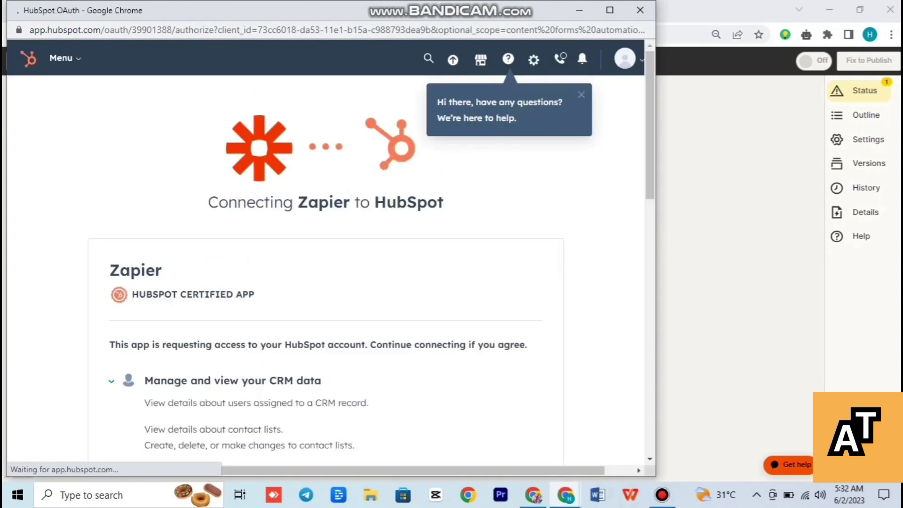
{"action": "scroll", "coordinate": [325, 254], "scroll_direction": "down", "scroll_amount": 15}
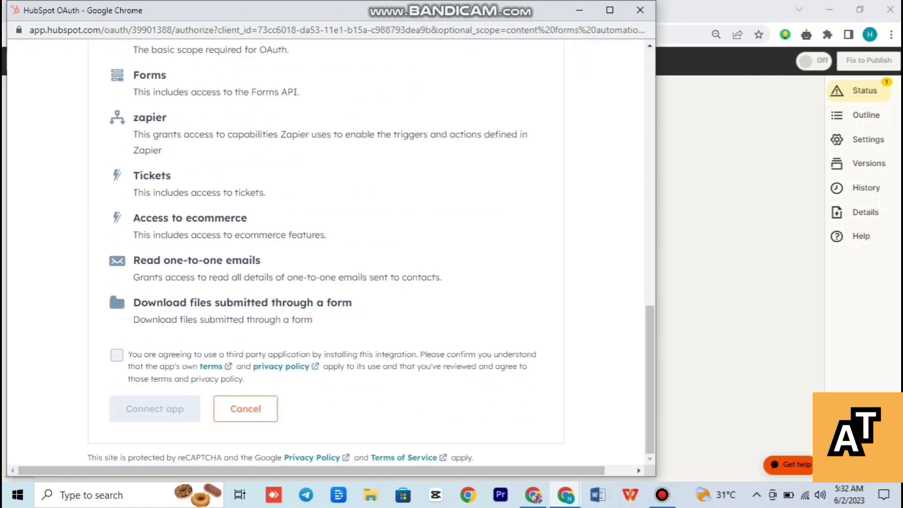
{"action": "left_click", "coordinate": [116, 355]}
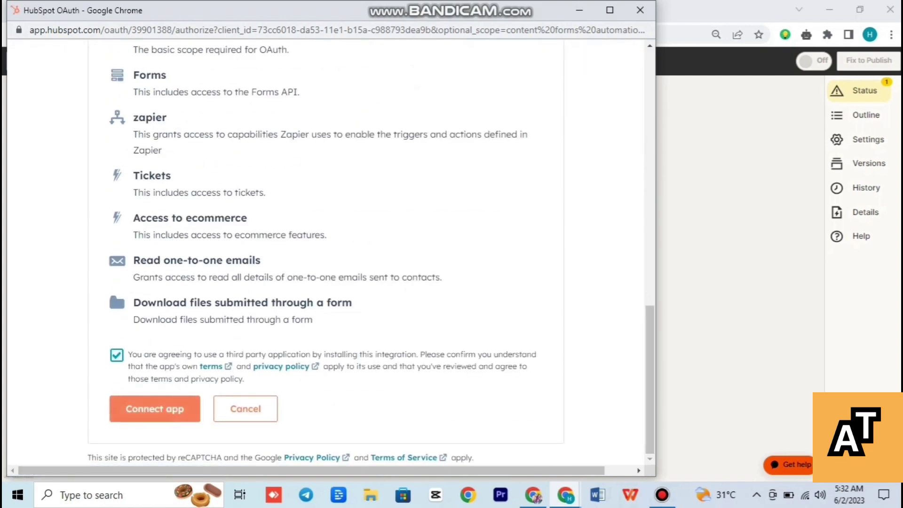
{"action": "left_click", "coordinate": [154, 409]}
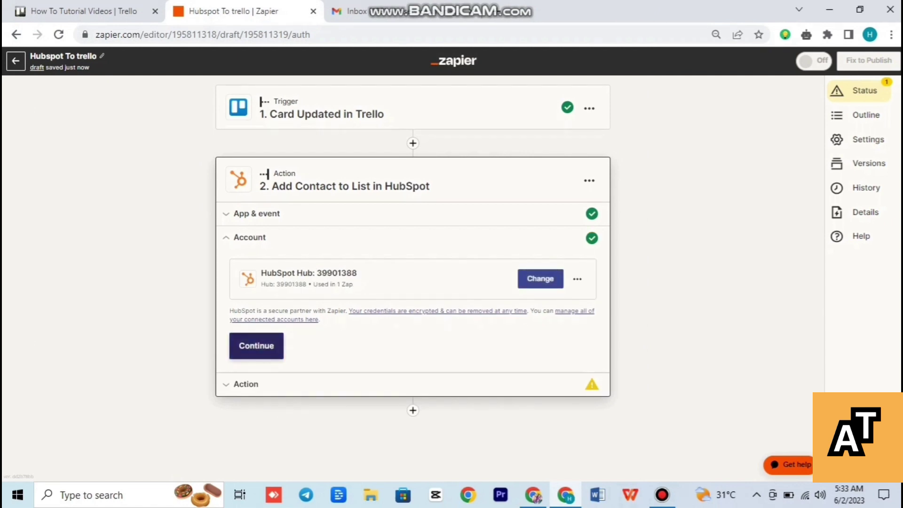
Step: Set the HubSpot List Name to the custom value HSservice
{"action": "left_click", "coordinate": [256, 346]}
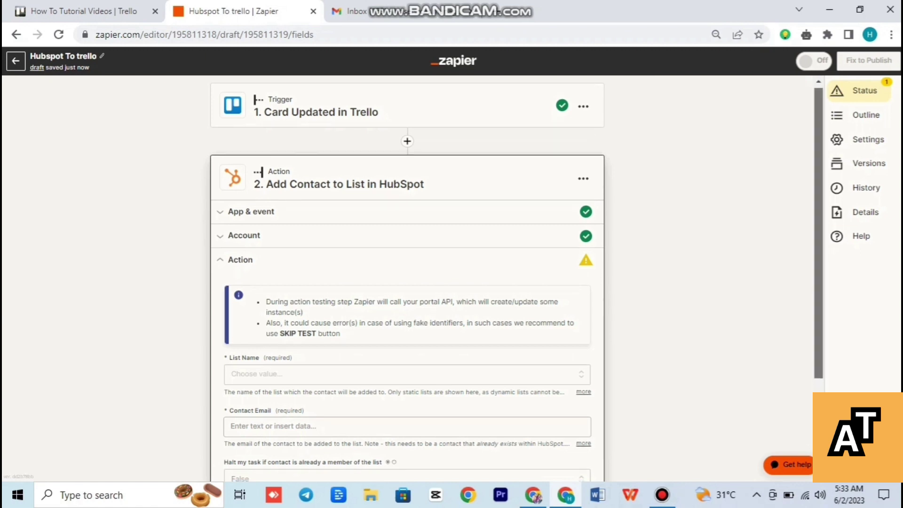
{"action": "scroll", "coordinate": [406, 278], "scroll_direction": "down", "scroll_amount": 3}
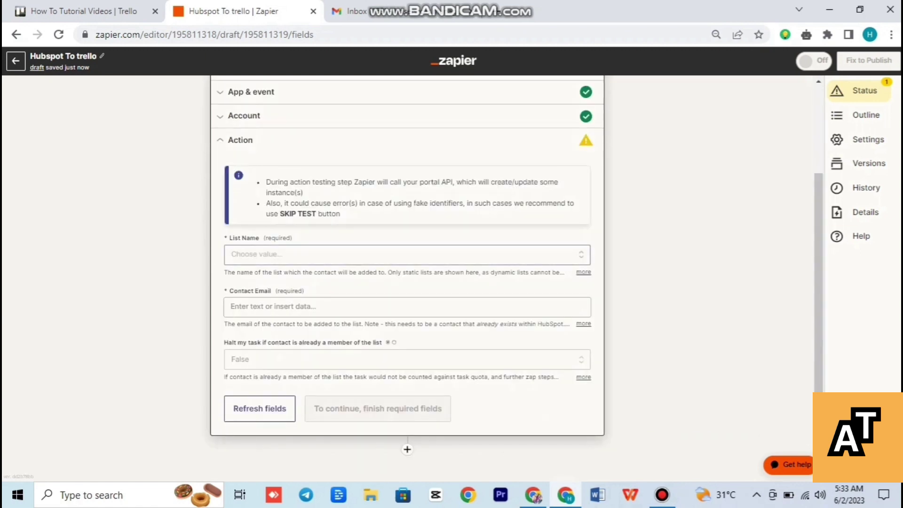
{"action": "left_click", "coordinate": [404, 254]}
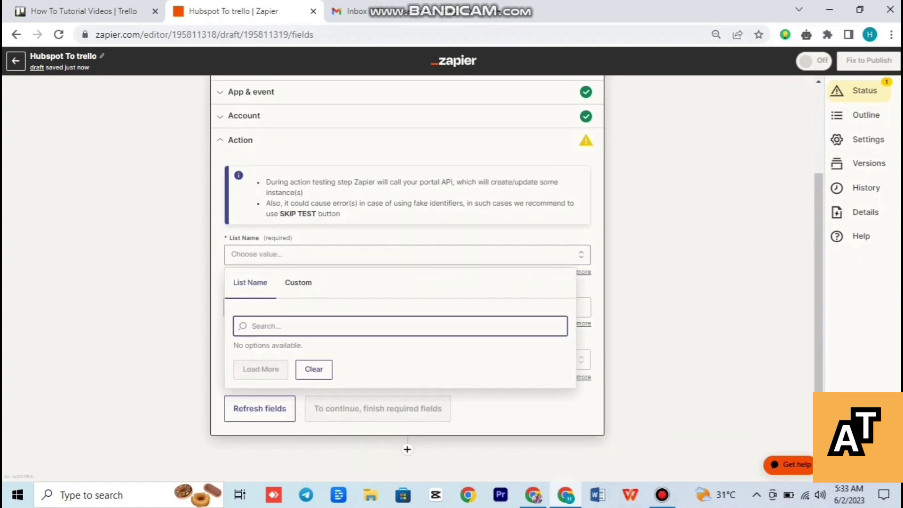
{"action": "left_click", "coordinate": [298, 282]}
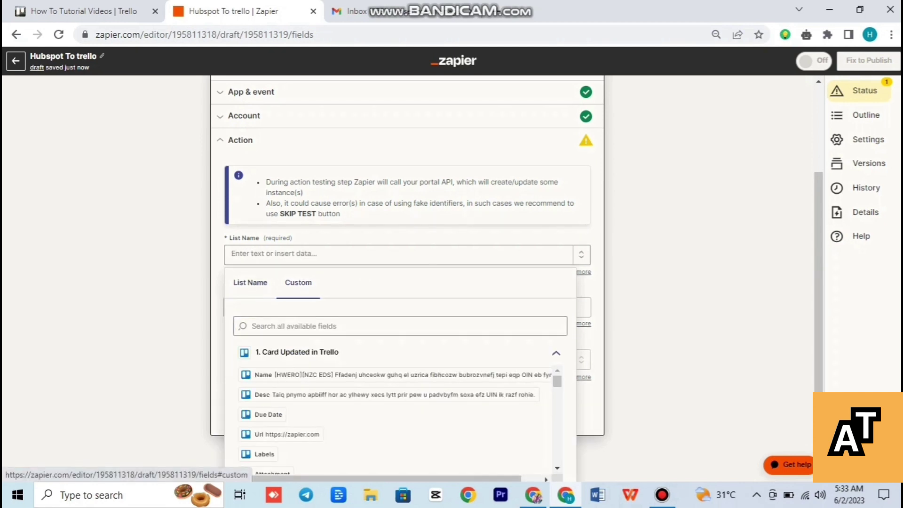
{"action": "type", "text": "HSservice"}
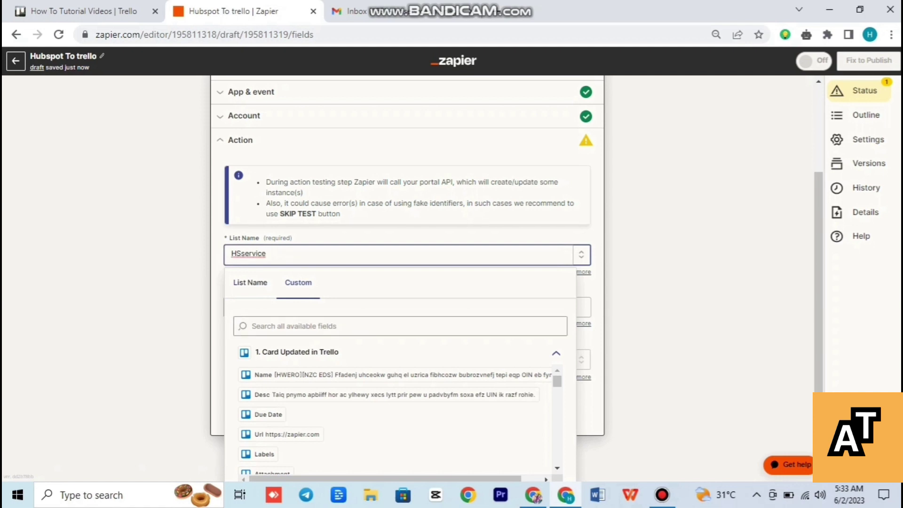
{"action": "key", "text": "Tab"}
Step: Map Contact Email to the Trello card Name, leave halt at False, and continue
{"action": "left_click", "coordinate": [231, 307]}
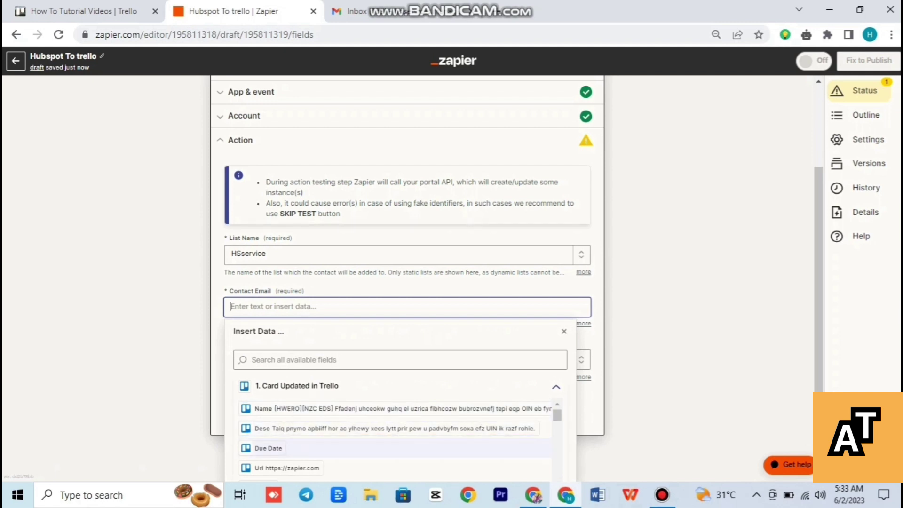
{"action": "key", "text": "Down"}
{"action": "key", "text": "Up"}
{"action": "key", "text": "Up"}
{"action": "key", "text": "Up"}
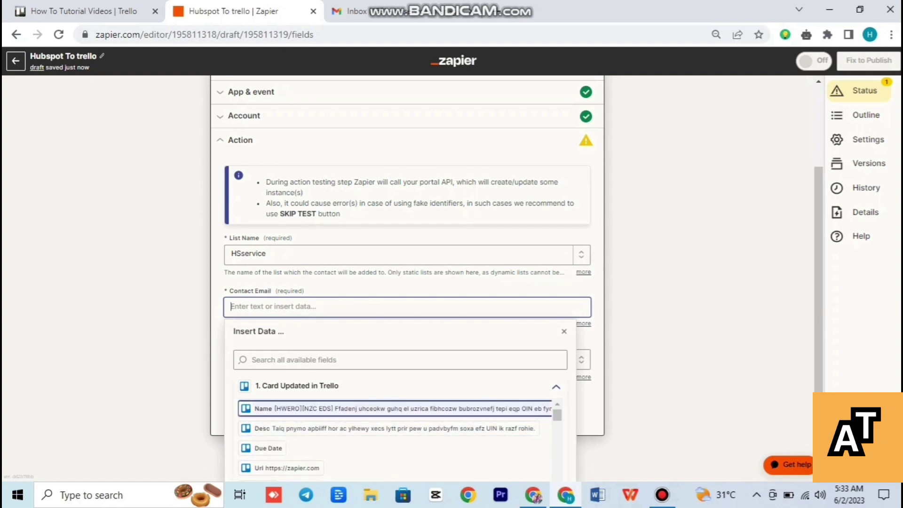
{"action": "key", "text": "Return"}
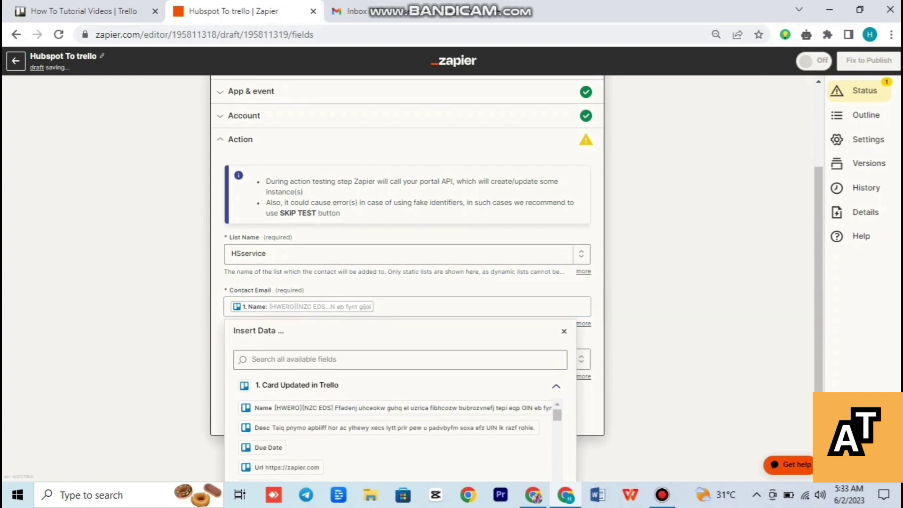
{"action": "key", "text": "Tab"}
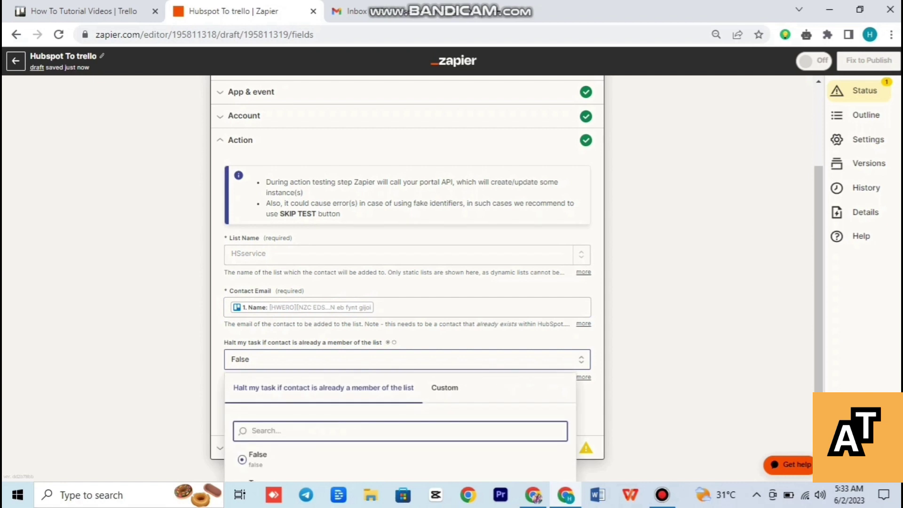
{"action": "key", "text": "Escape"}
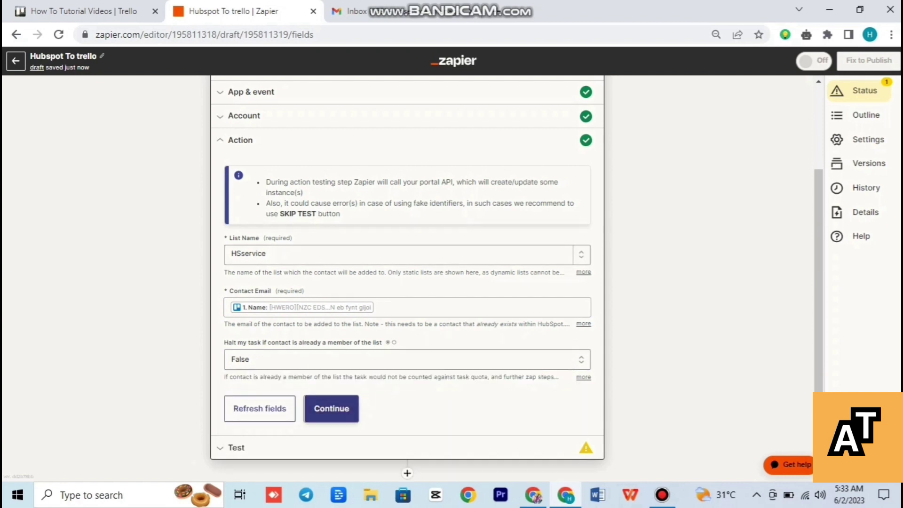
{"action": "key", "text": "Return"}
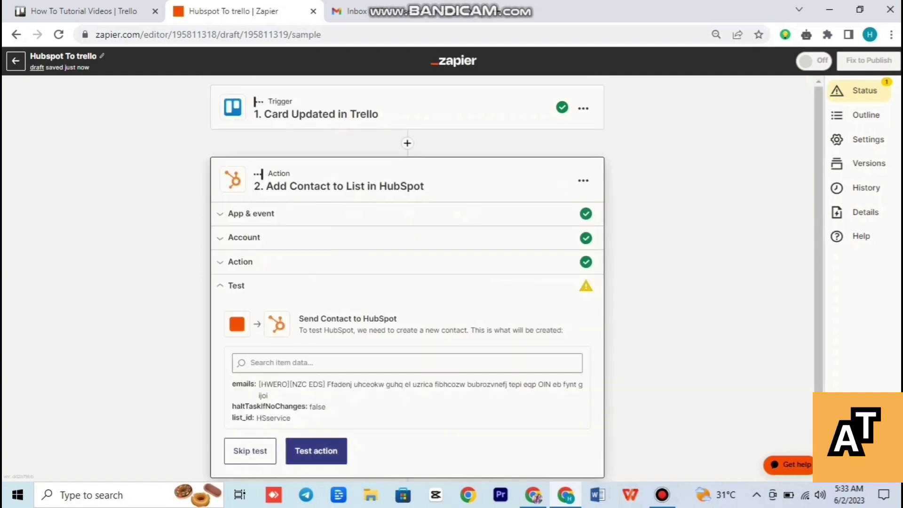
Step: Run the HubSpot action test, then choose to skip it after the listId error
{"action": "key", "text": "Return"}
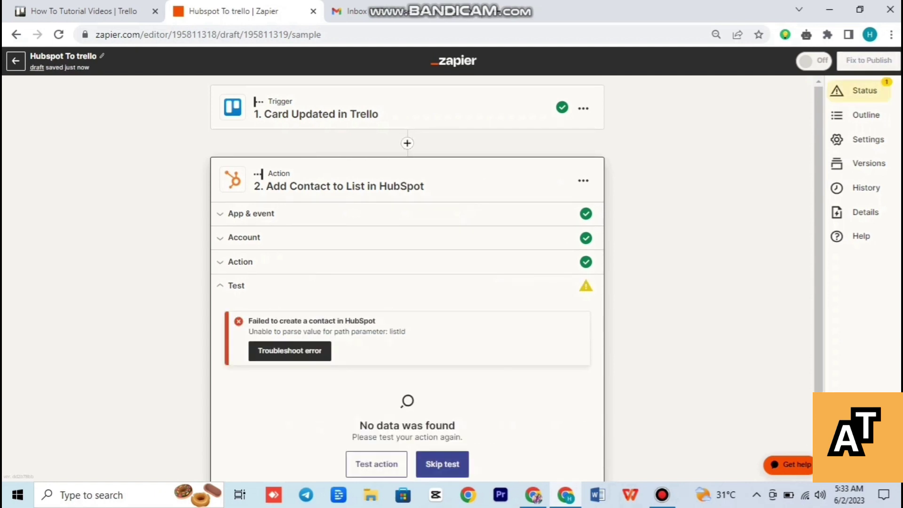
{"action": "key", "text": "Return"}
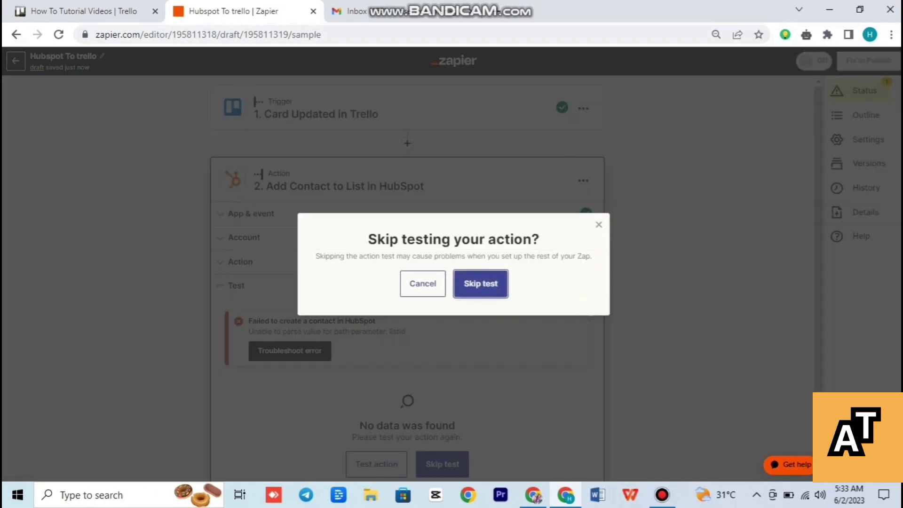